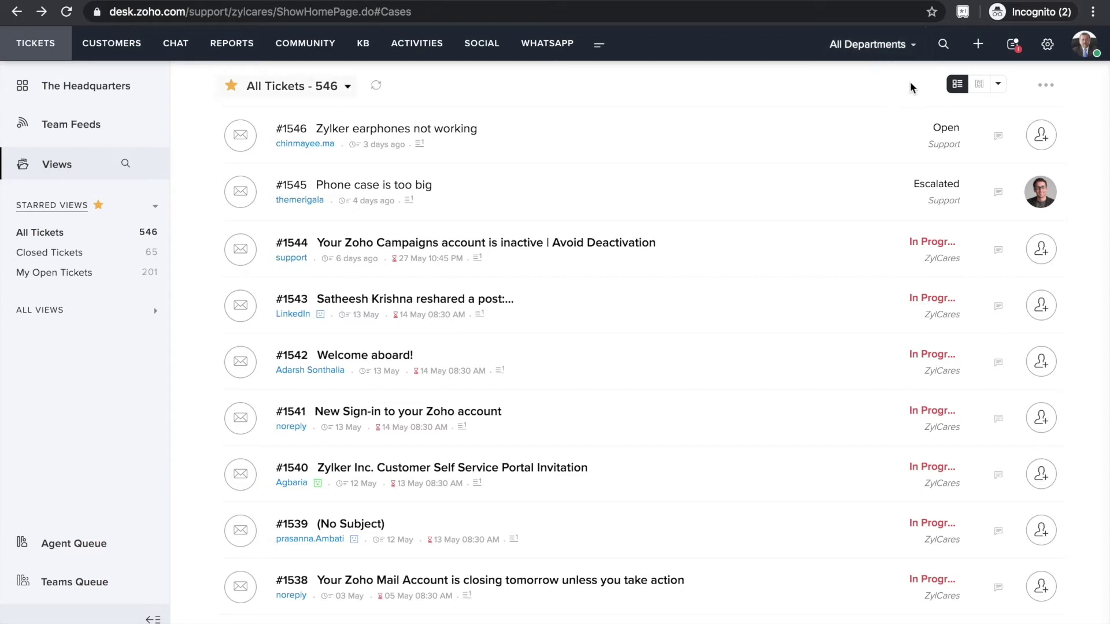
Filter All Tickets to the selected agent's tickets with Due Date set to Today.
click(1046, 87)
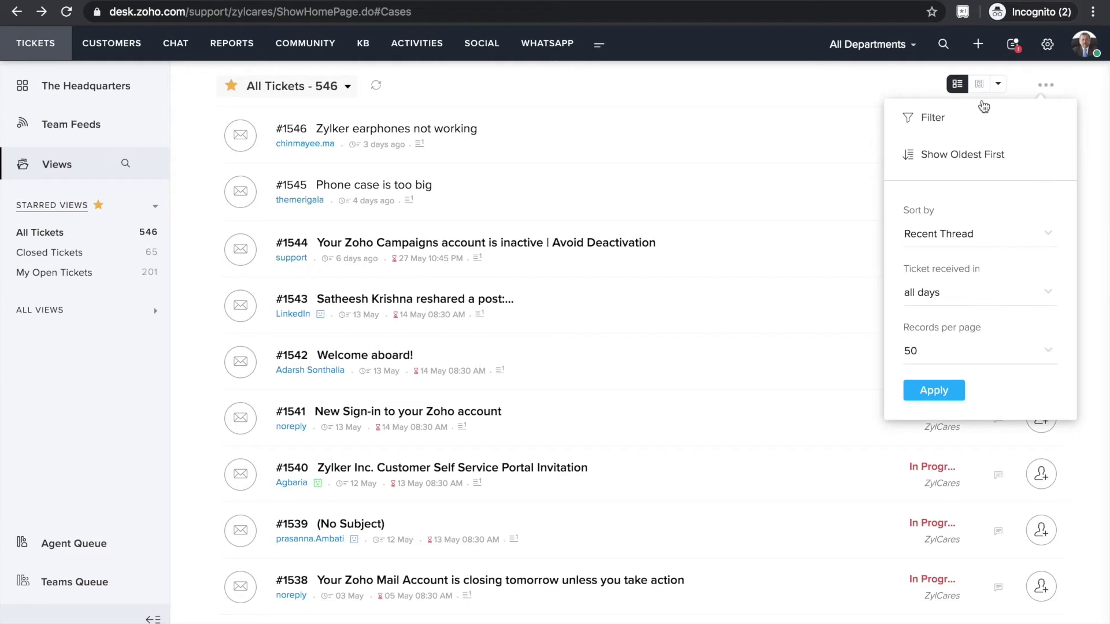
click(948, 113)
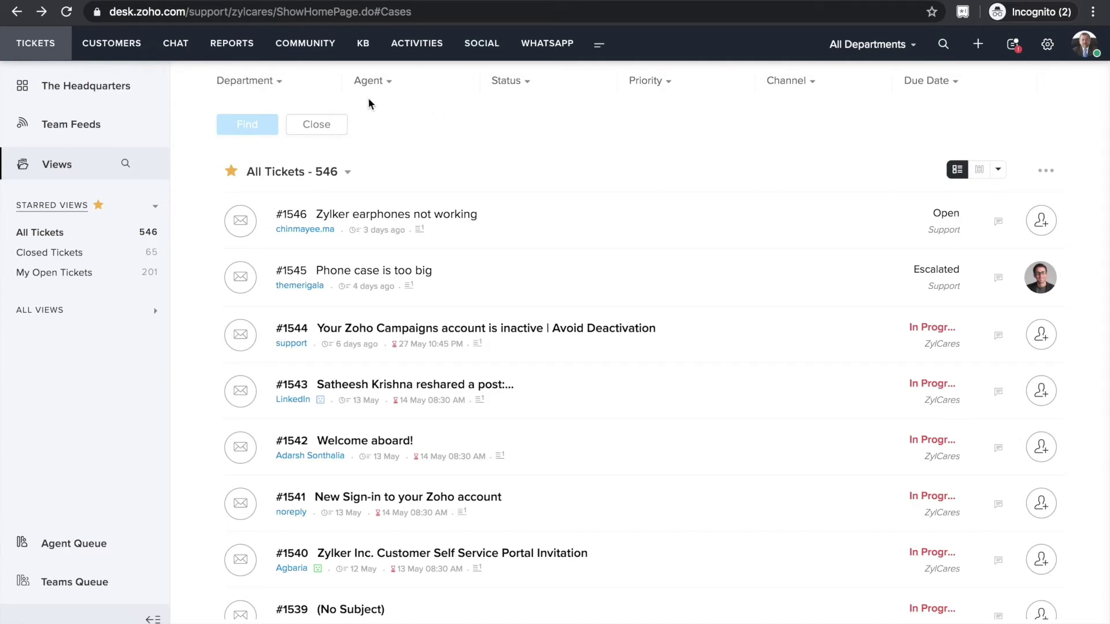
click(388, 82)
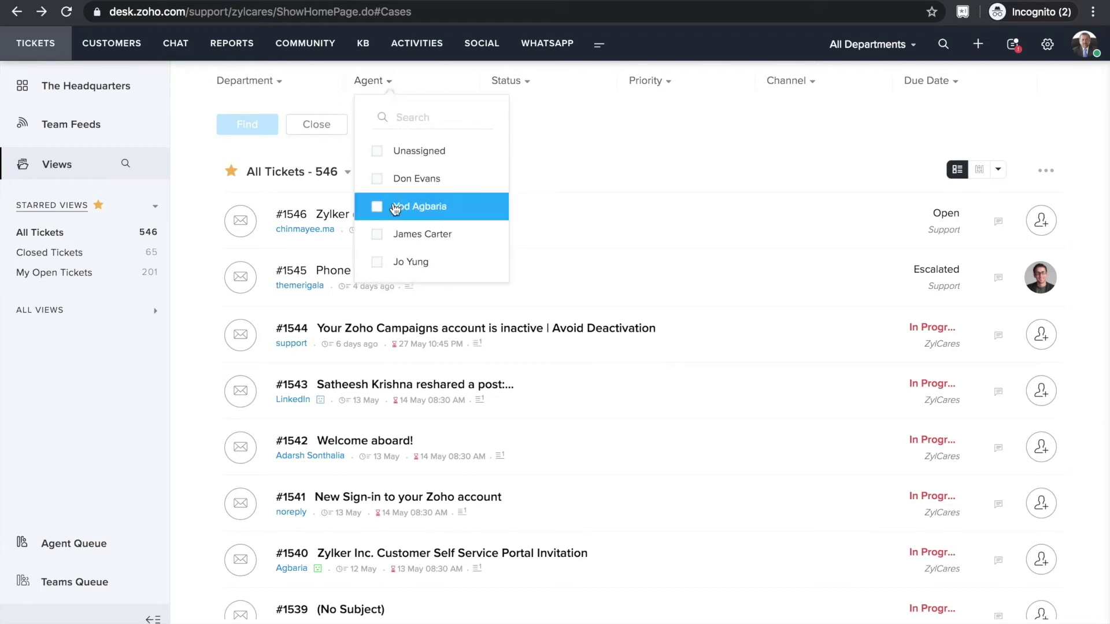
click(396, 209)
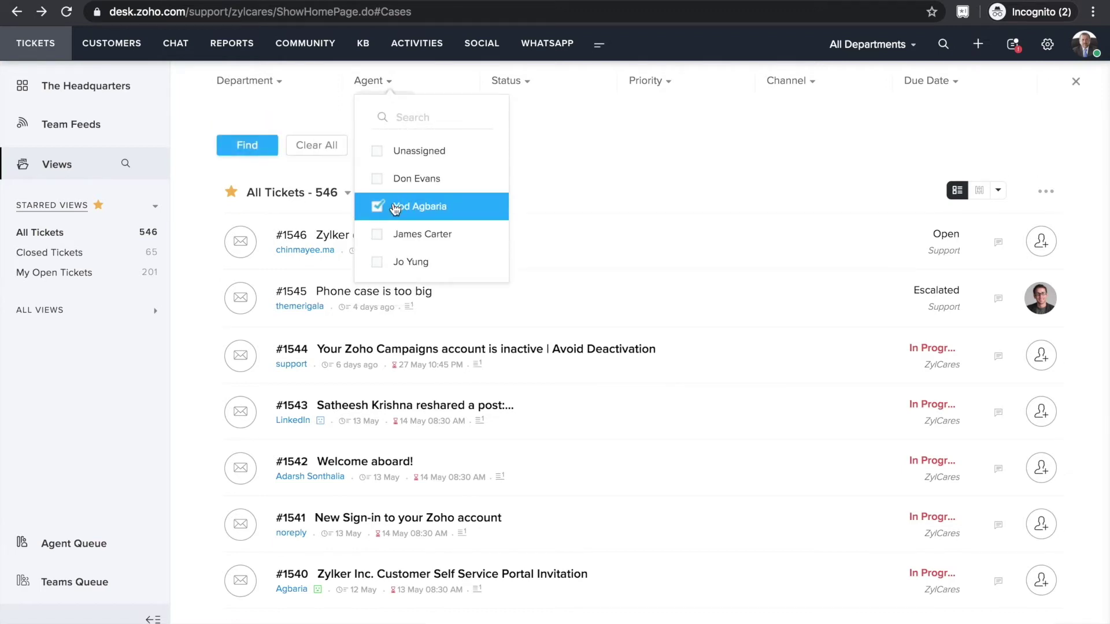
click(546, 134)
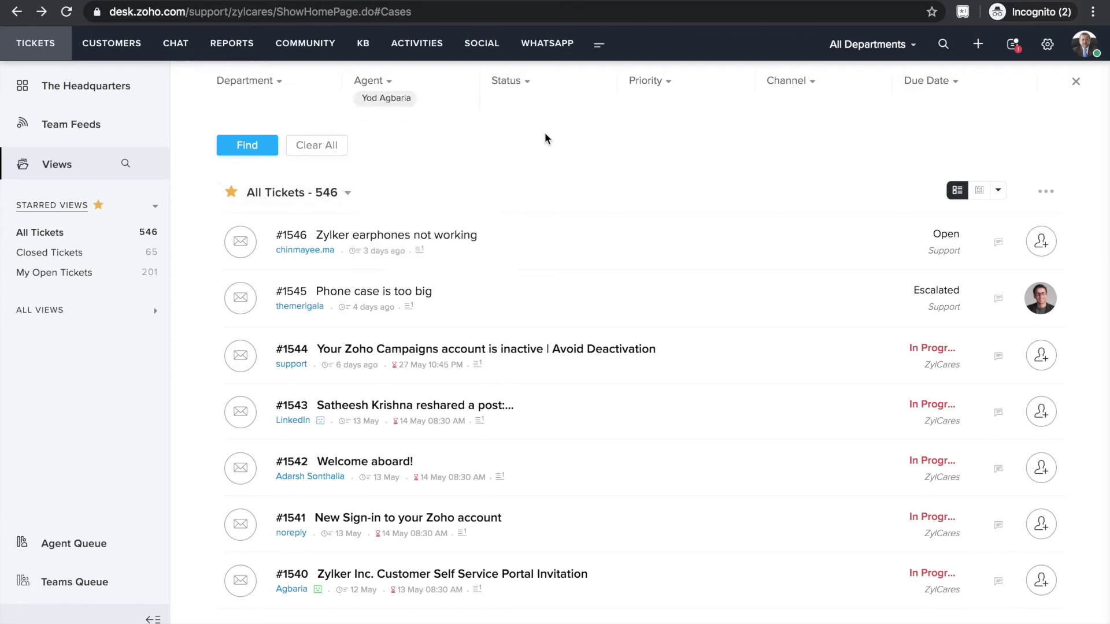
click(522, 87)
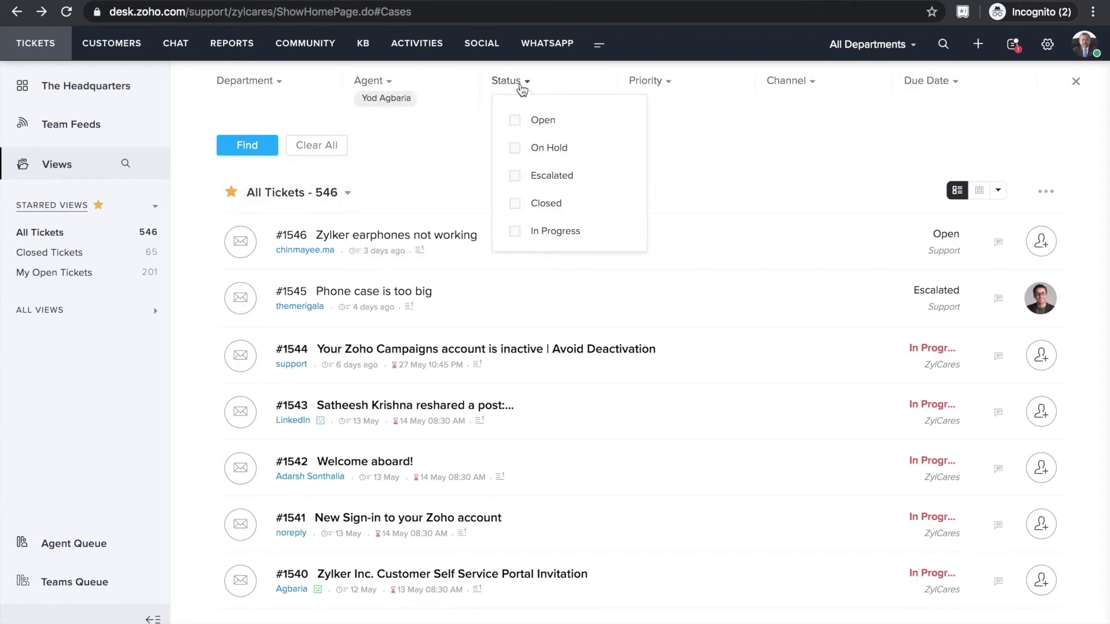
click(641, 84)
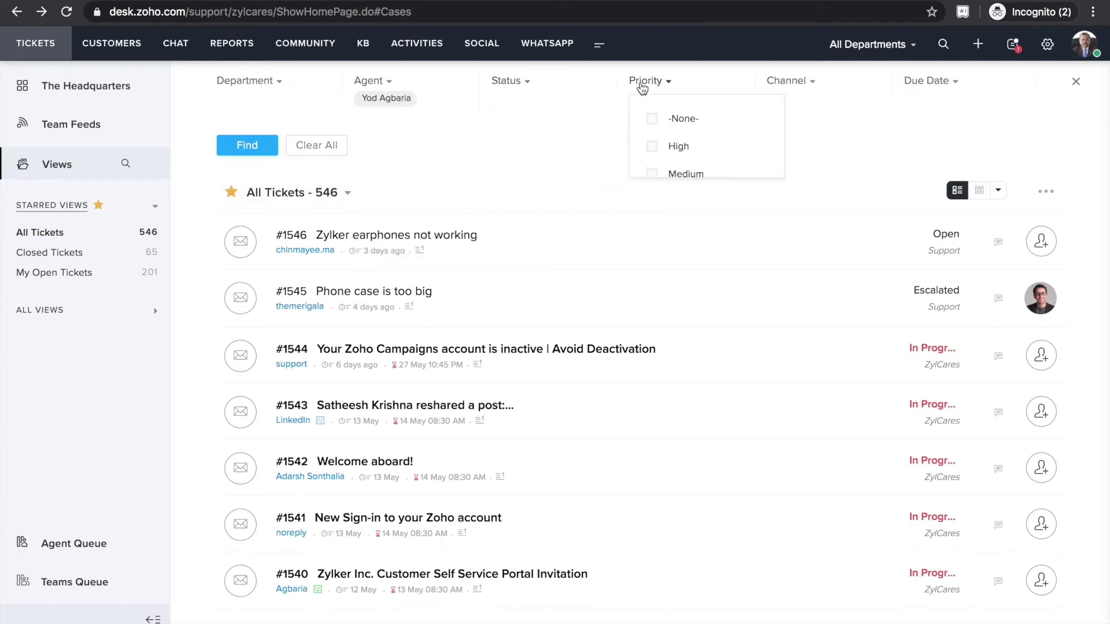
click(778, 92)
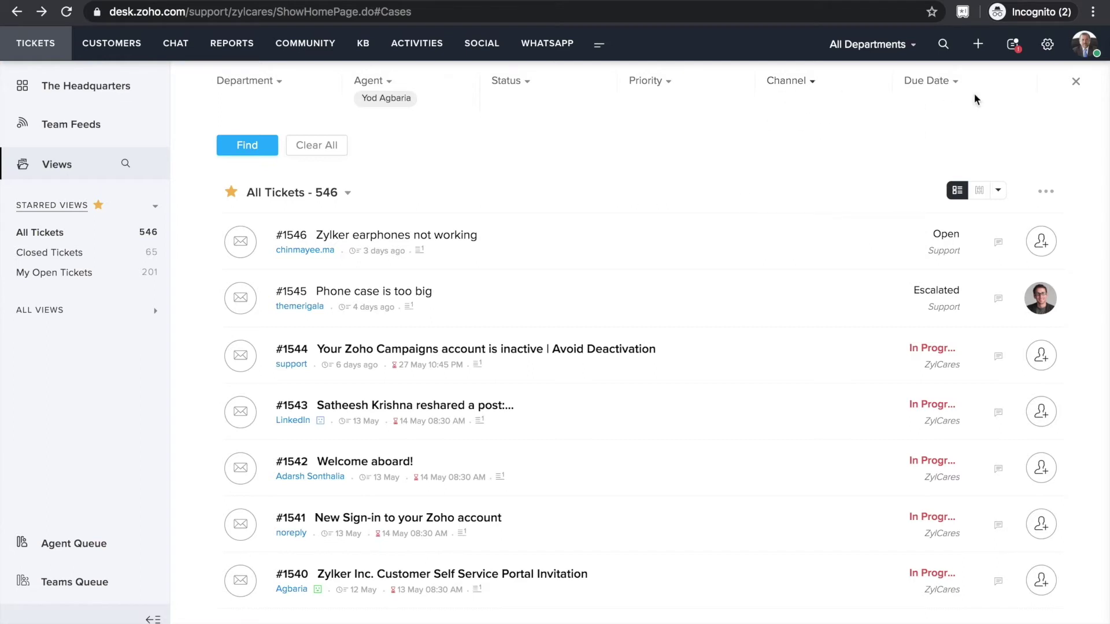
click(951, 83)
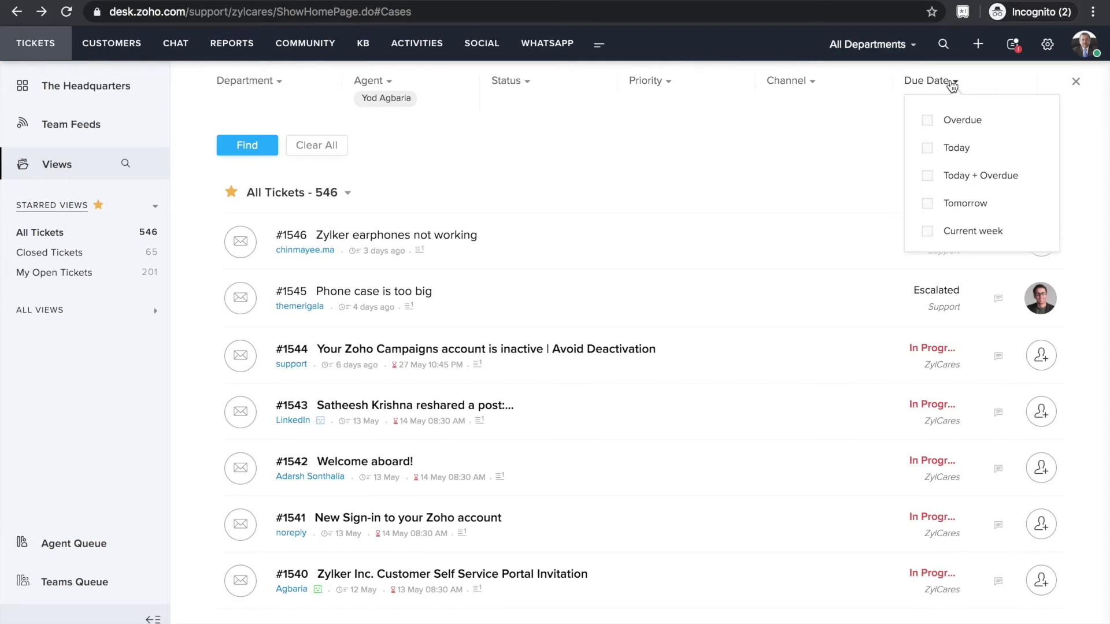
click(929, 149)
click(827, 130)
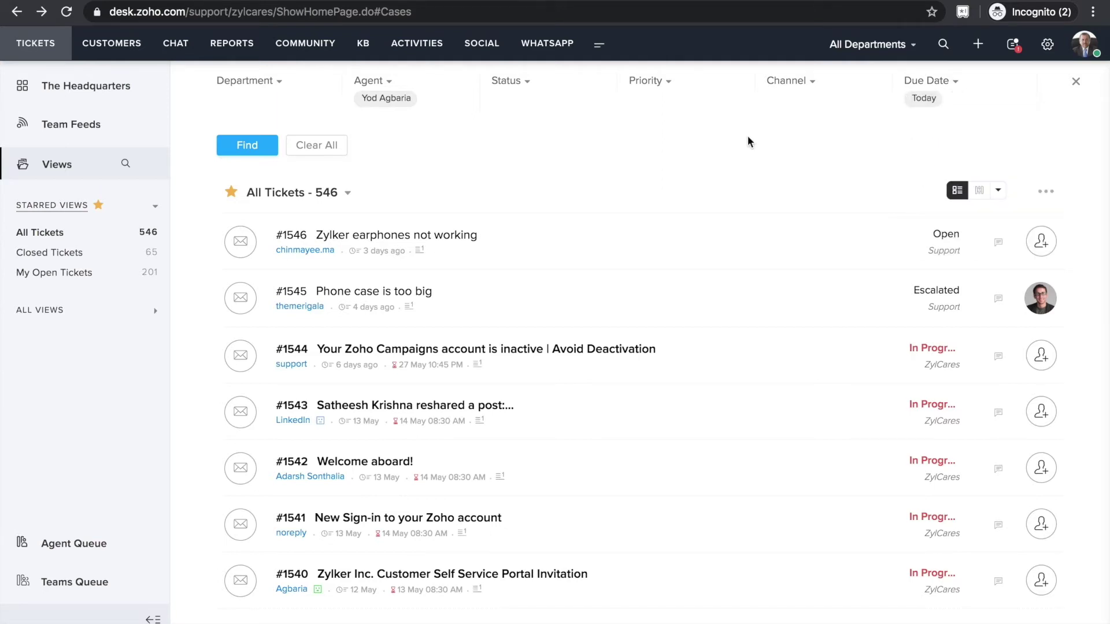
click(274, 151)
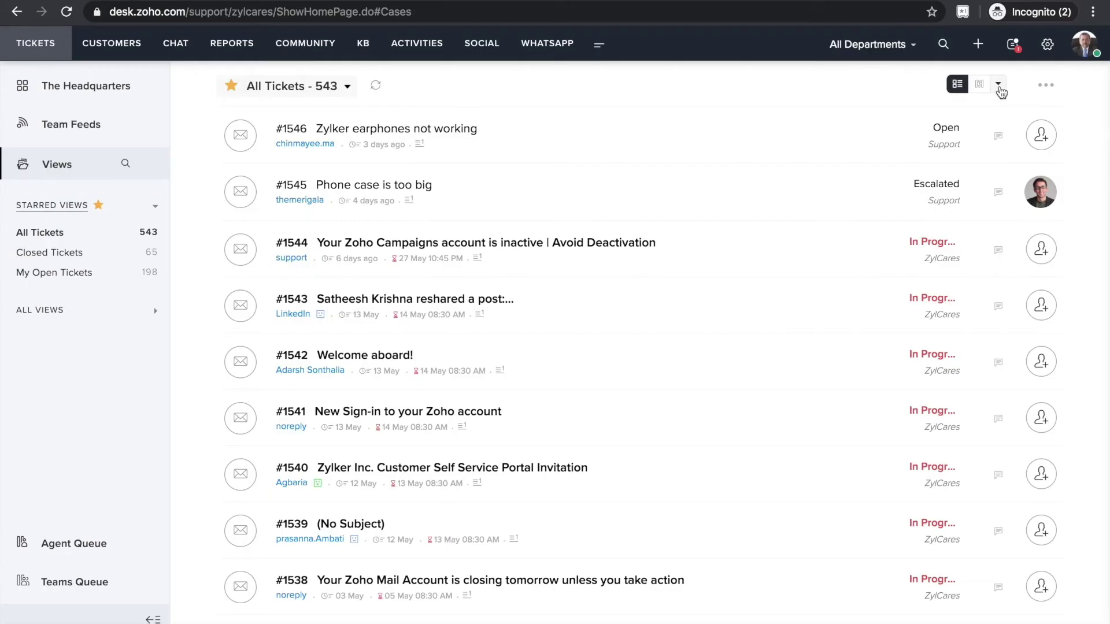
Try Status and Handshake work modes, then settle on Countdown Mode with Overdue and No Due Date columns.
click(998, 85)
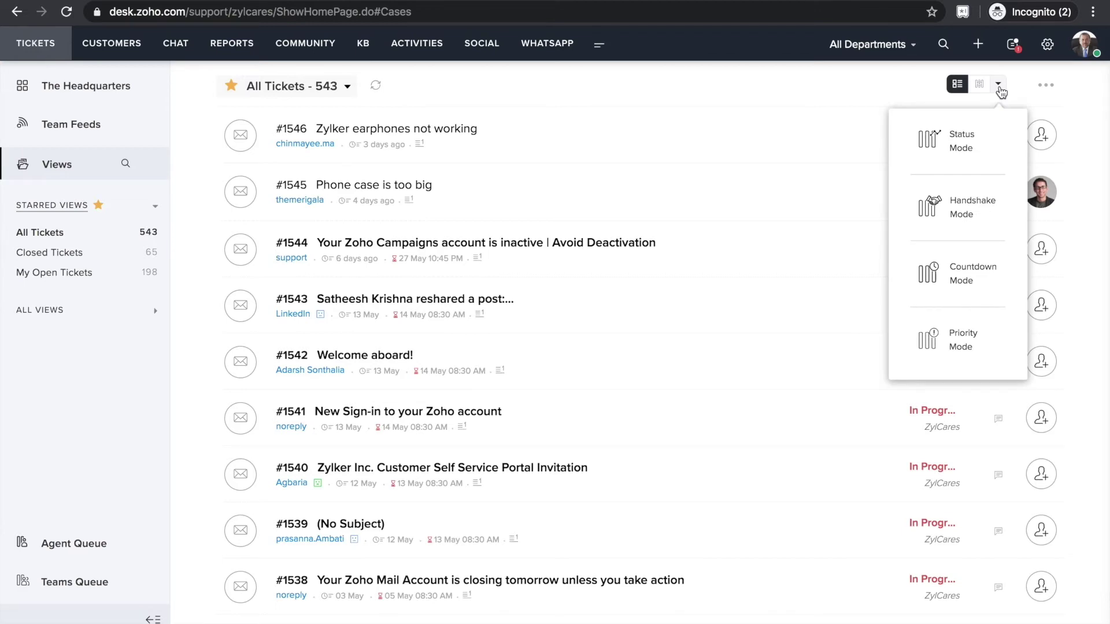
click(978, 149)
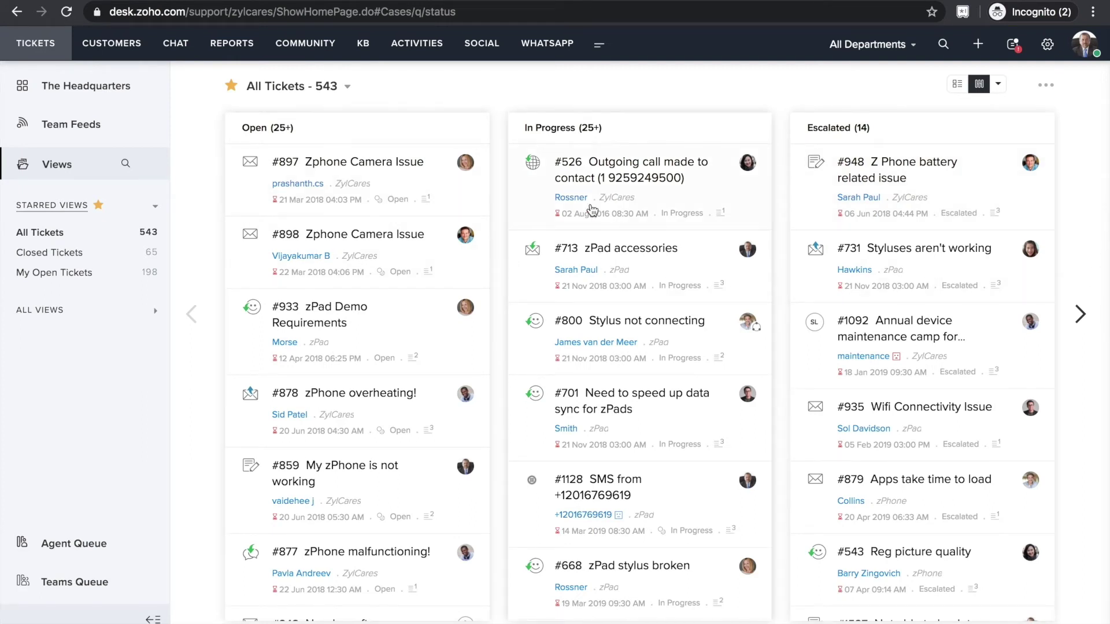
click(998, 86)
click(965, 212)
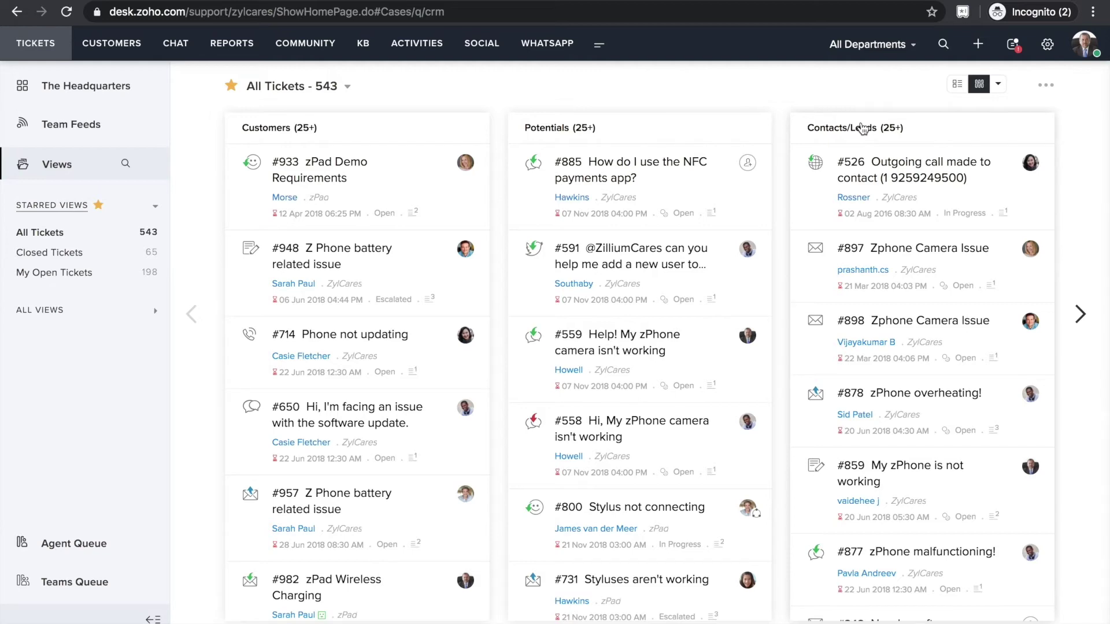
click(998, 84)
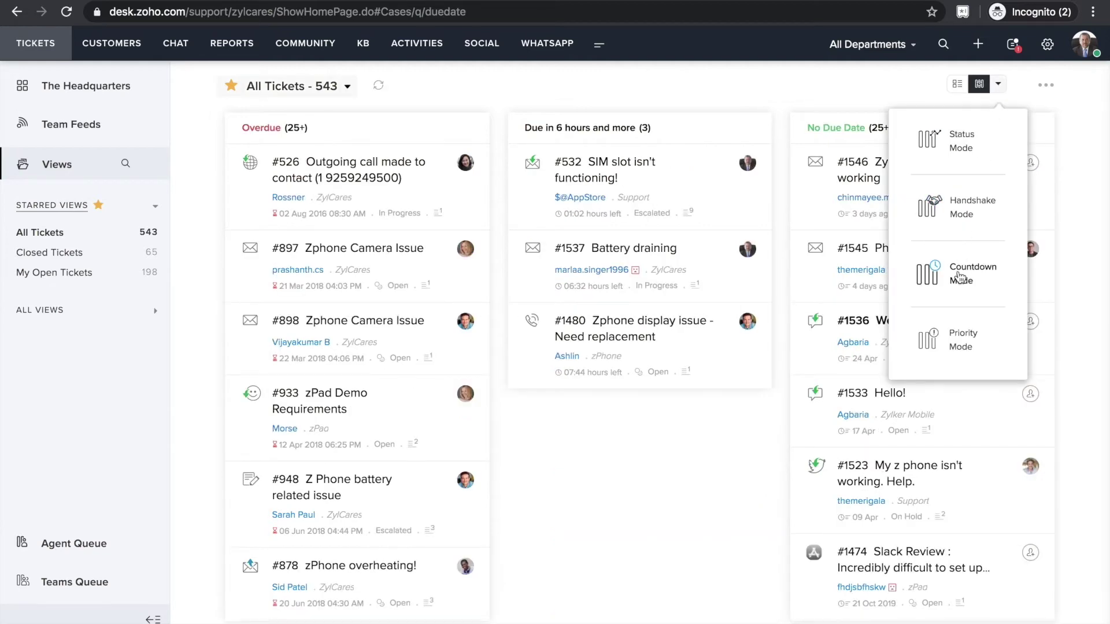
click(954, 342)
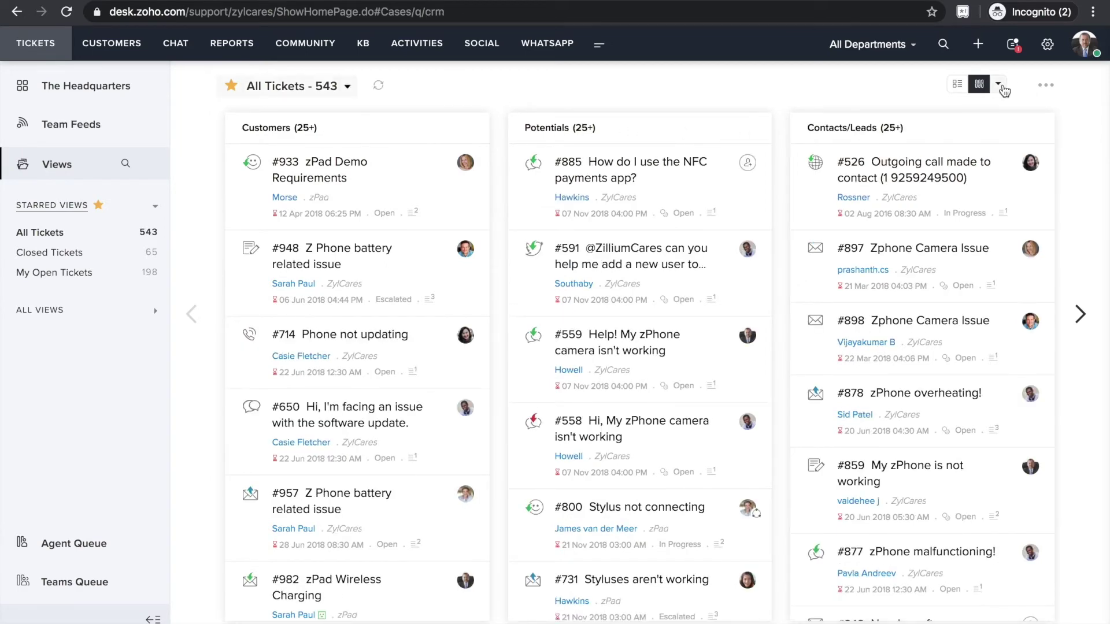
click(998, 84)
click(968, 279)
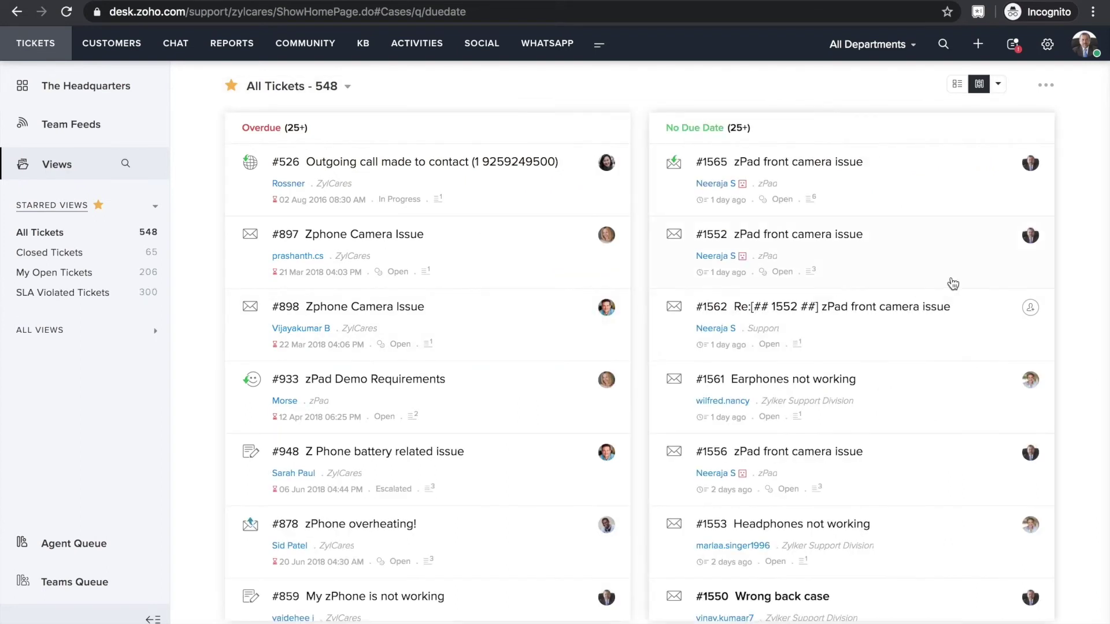
Review the Countdown Mode column settings and ADD COLUMN time spans, then close the panel.
click(1046, 86)
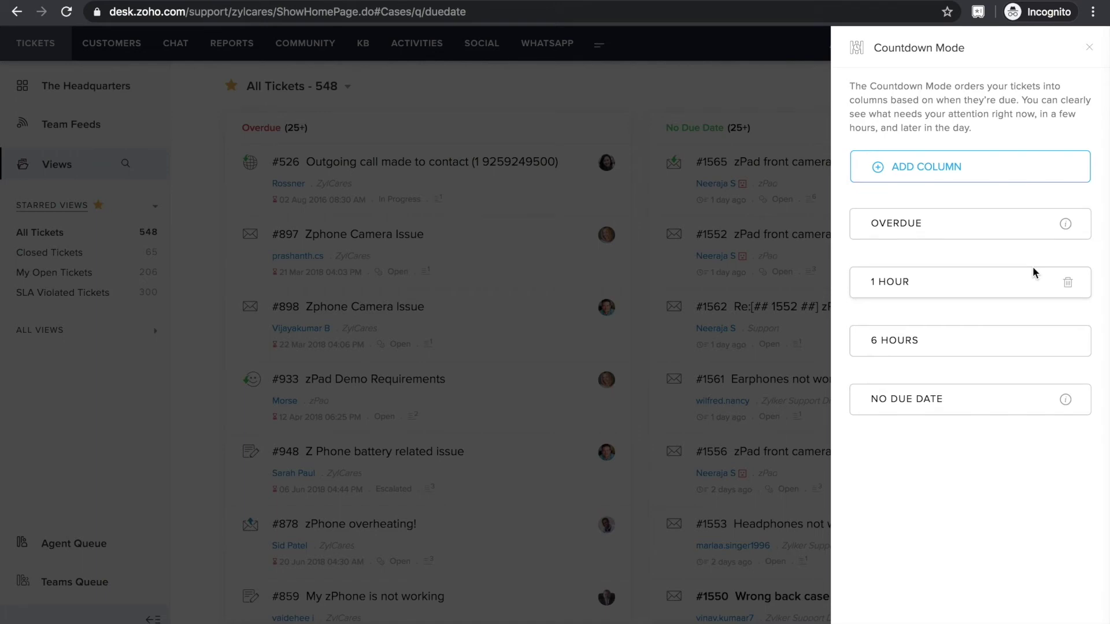
click(935, 164)
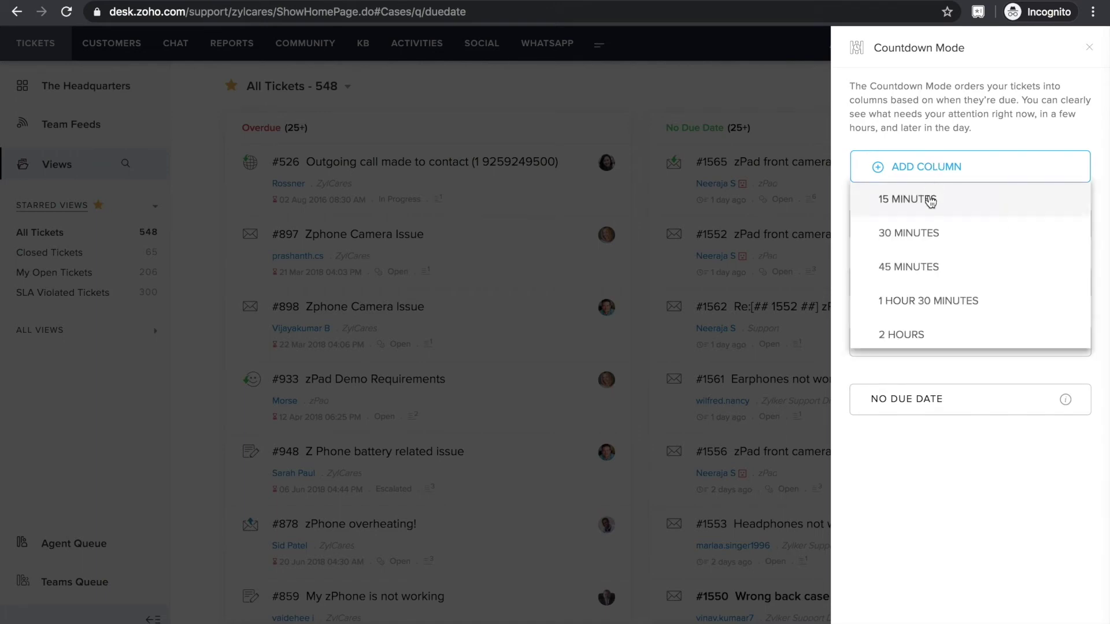
click(1088, 48)
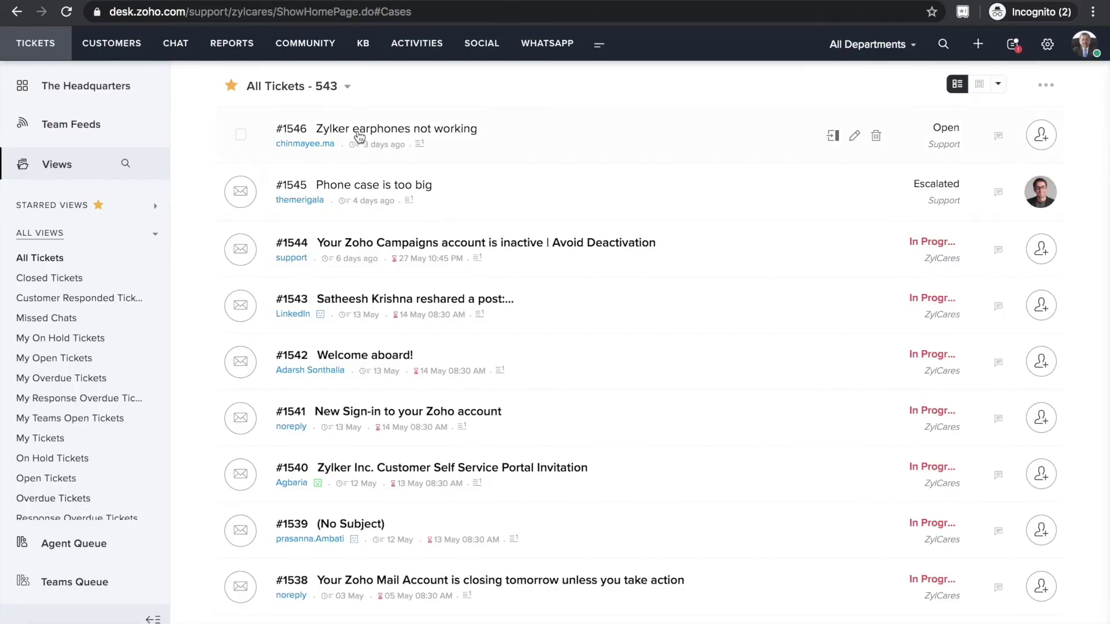
Search views for 'sla', open SLA Violated Tickets, and star it.
click(348, 88)
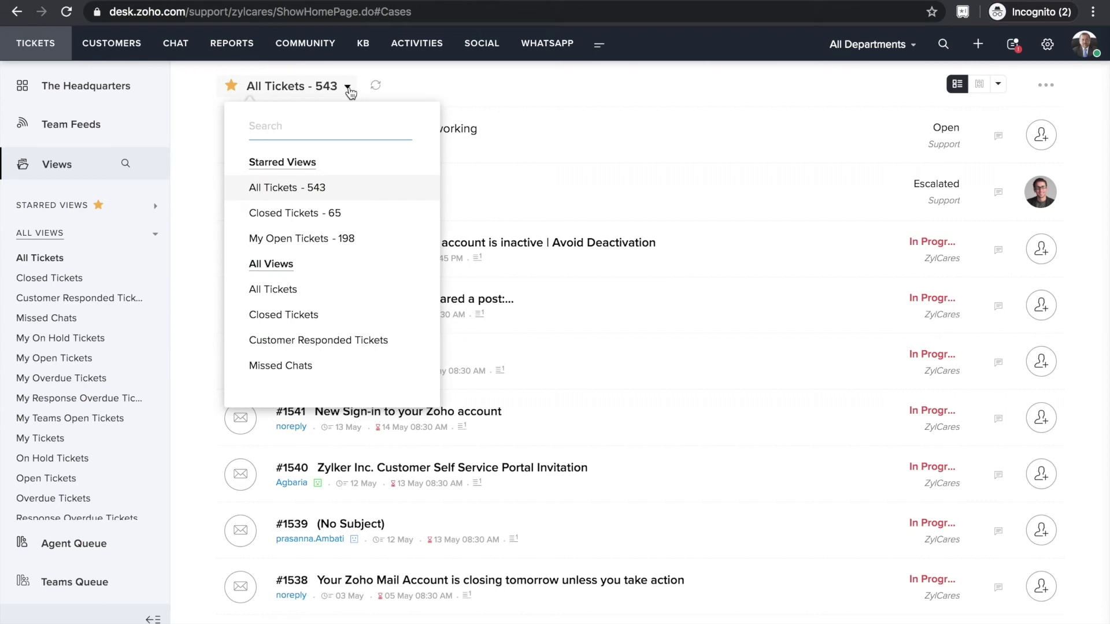
scroll(347, 327, down, 4)
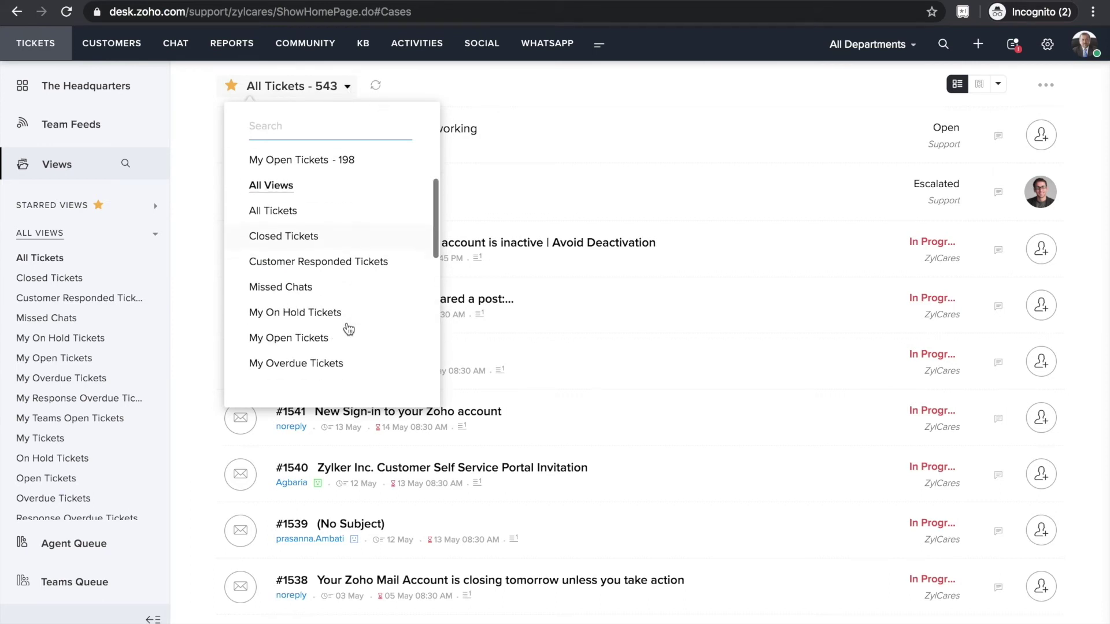
scroll(349, 328, up, 4)
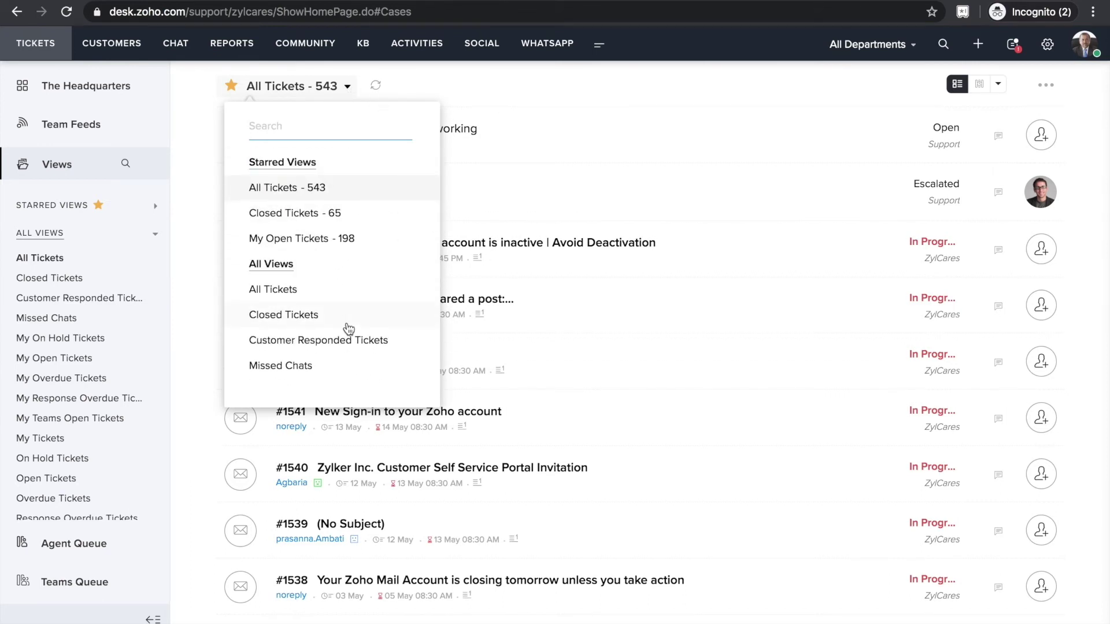
text(sla)
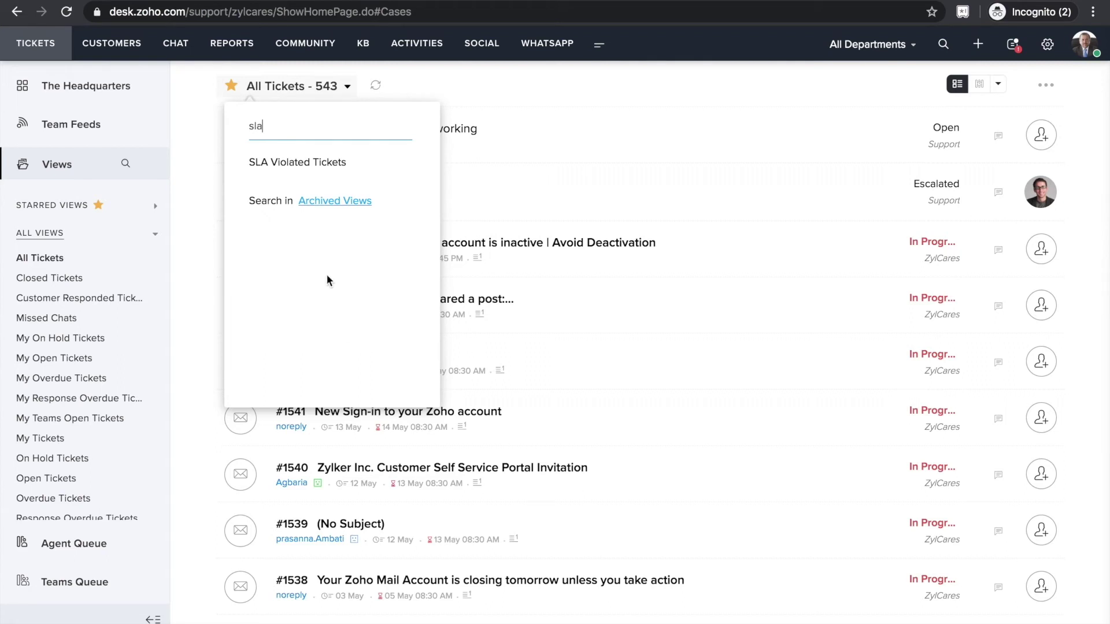
click(280, 163)
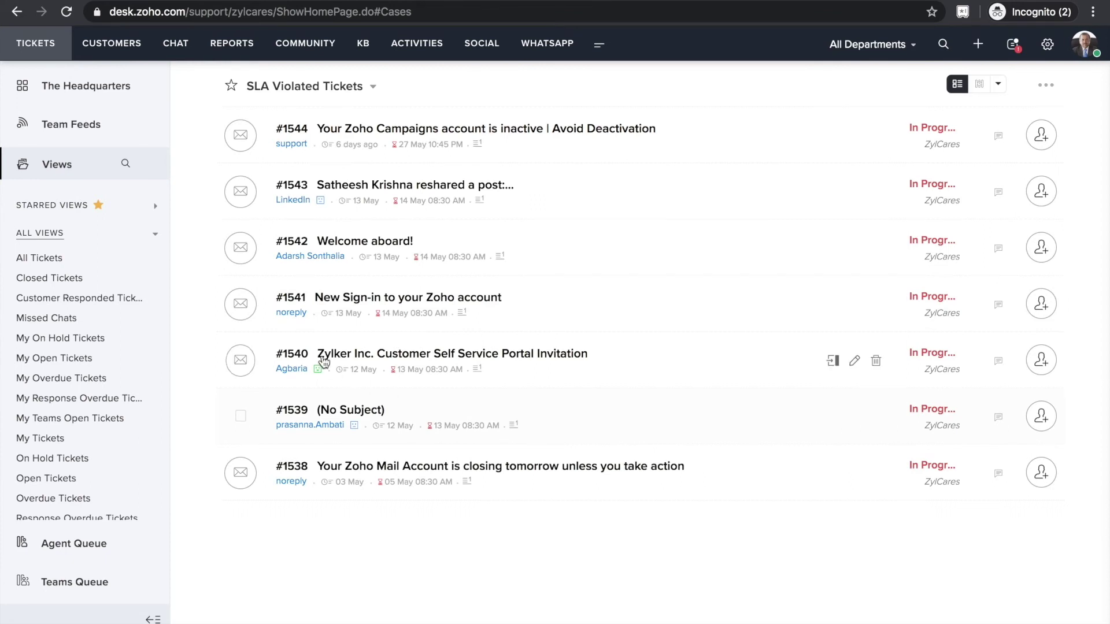
click(232, 88)
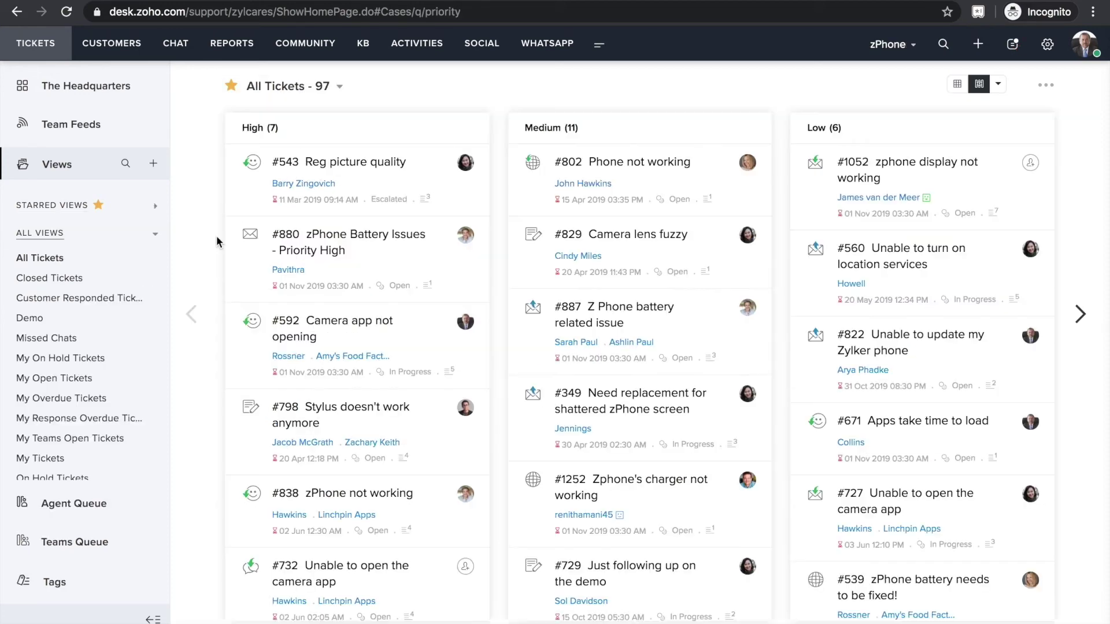
Create an 'Email tickets' view filtered to Channel is Email, visible to Only Me.
click(155, 167)
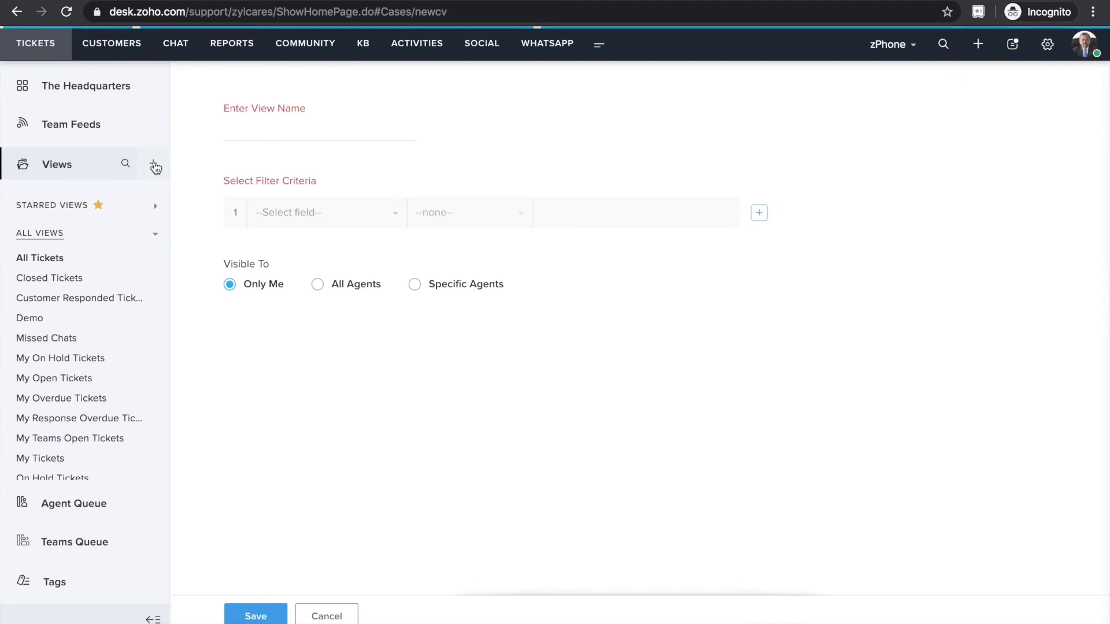
click(249, 132)
text(Em)
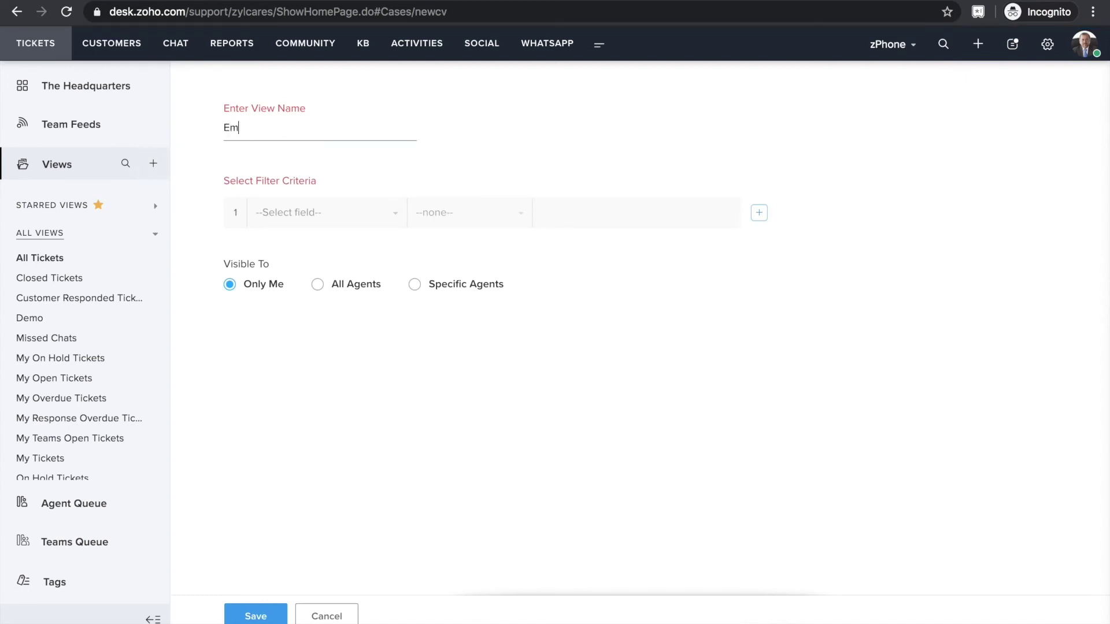
text(ail tickets)
click(335, 222)
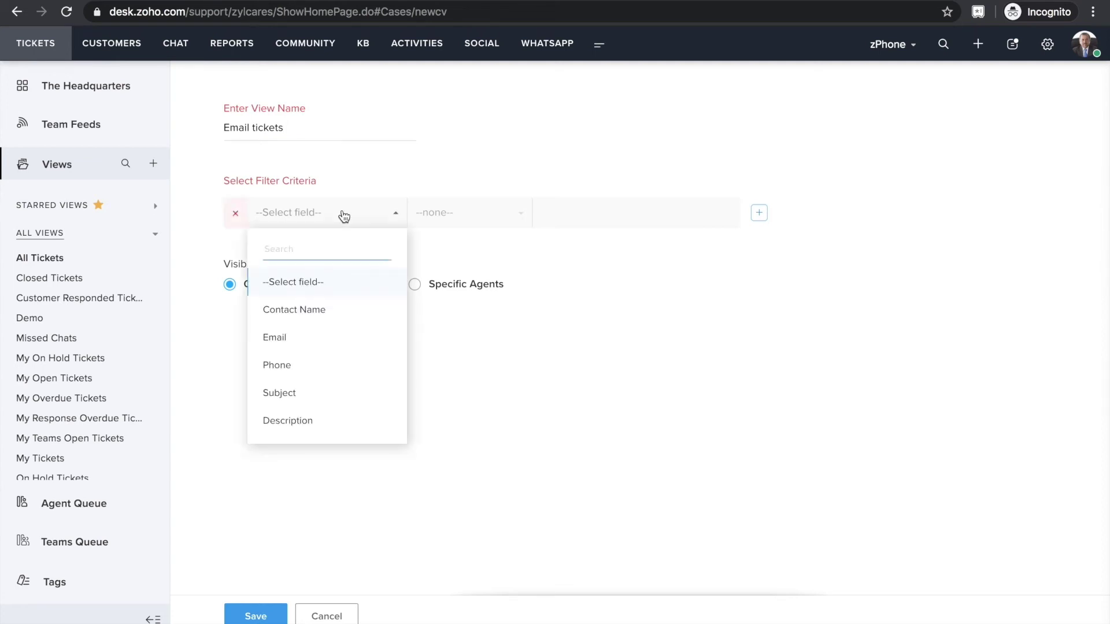
text(ch)
key(Return)
click(585, 217)
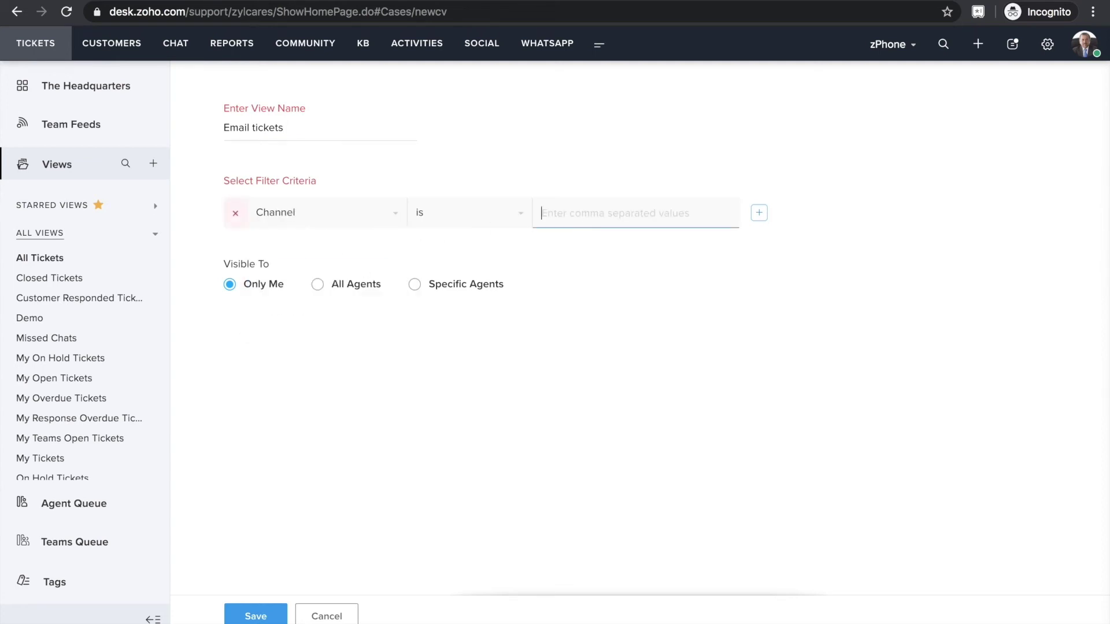
text(Email)
click(256, 616)
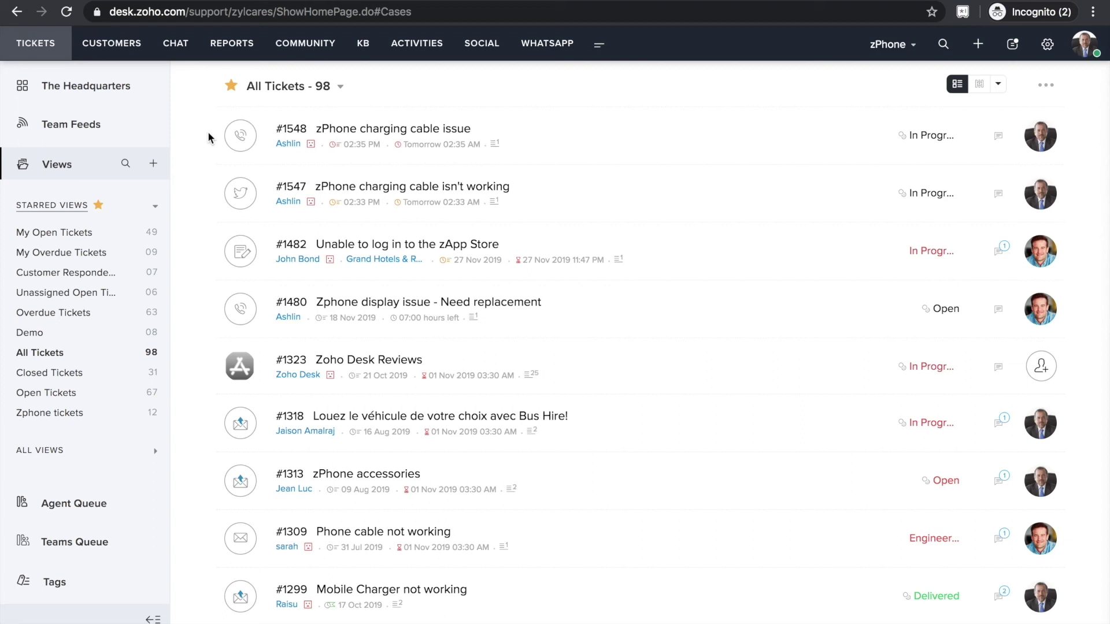
Select ticket #1548 in the All Tickets list for a bulk action.
click(242, 135)
Also select #1547 and merge both charging-cable tickets into #1547, keeping its values.
click(242, 195)
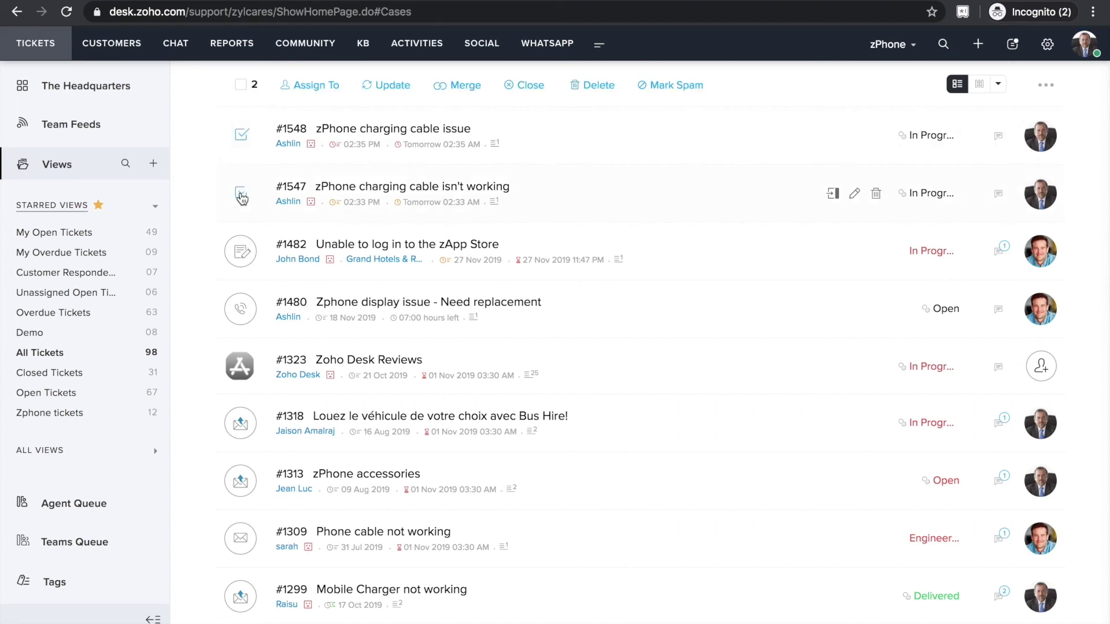
click(465, 85)
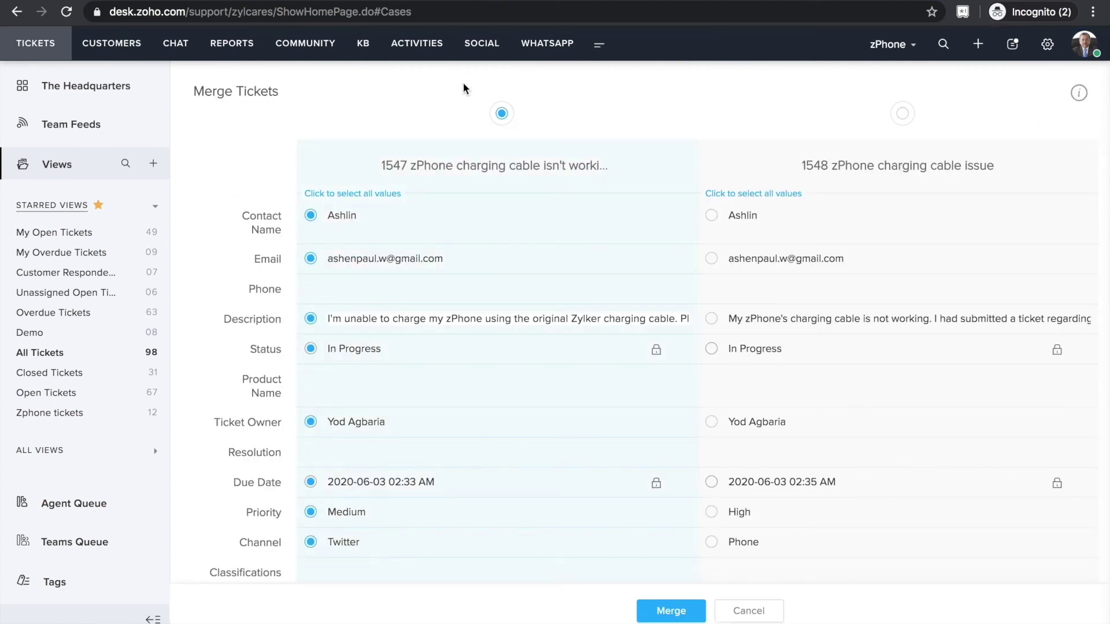
scroll(702, 525, down, 5)
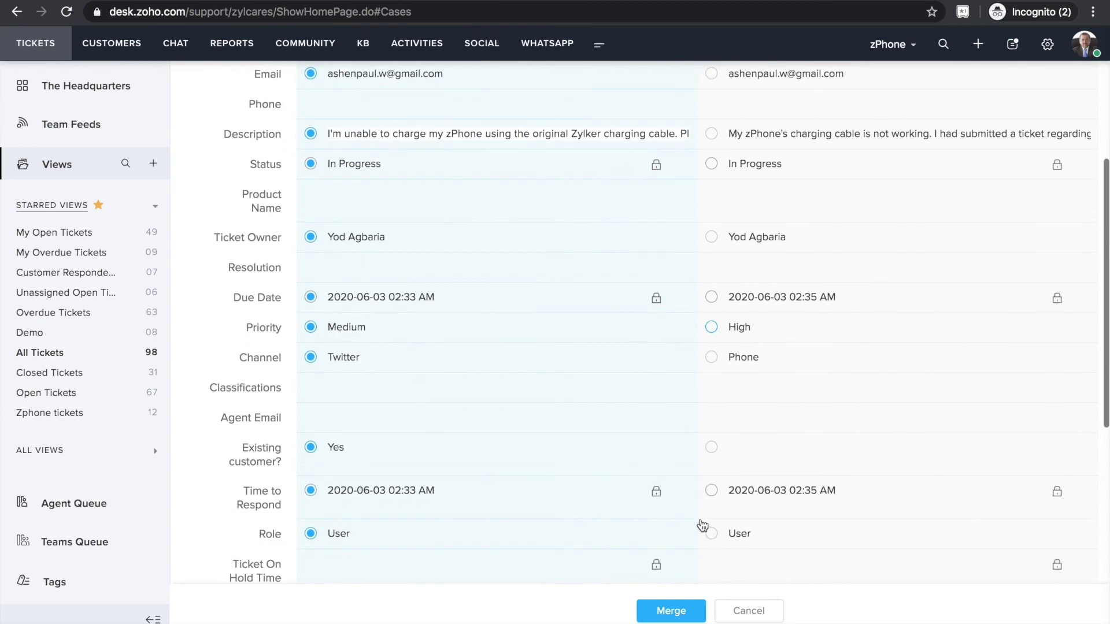
scroll(702, 525, down, 5)
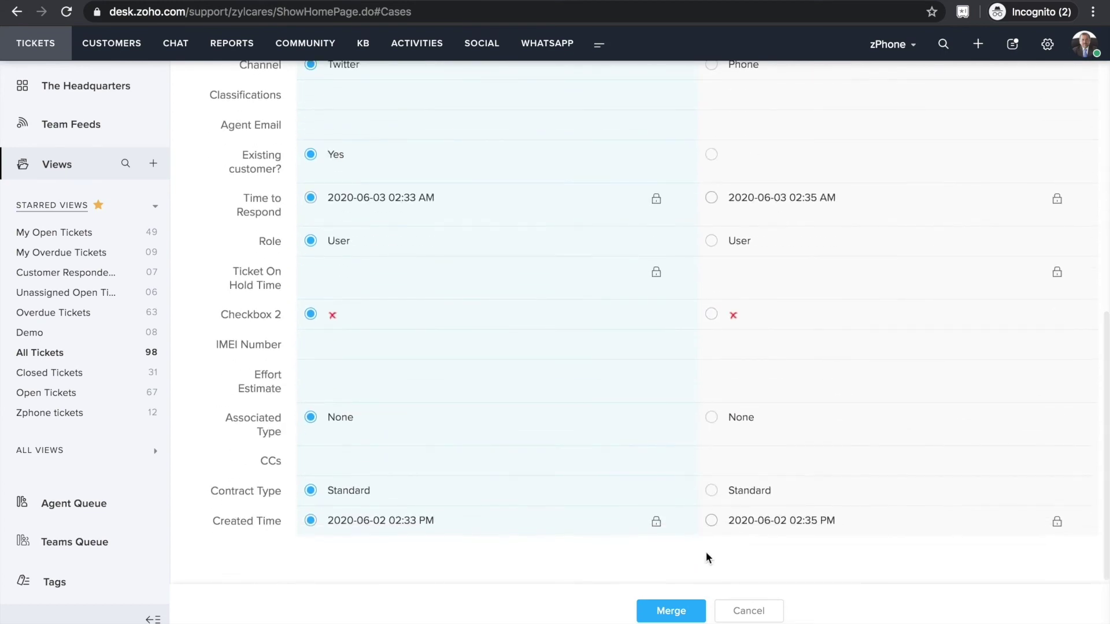
click(673, 614)
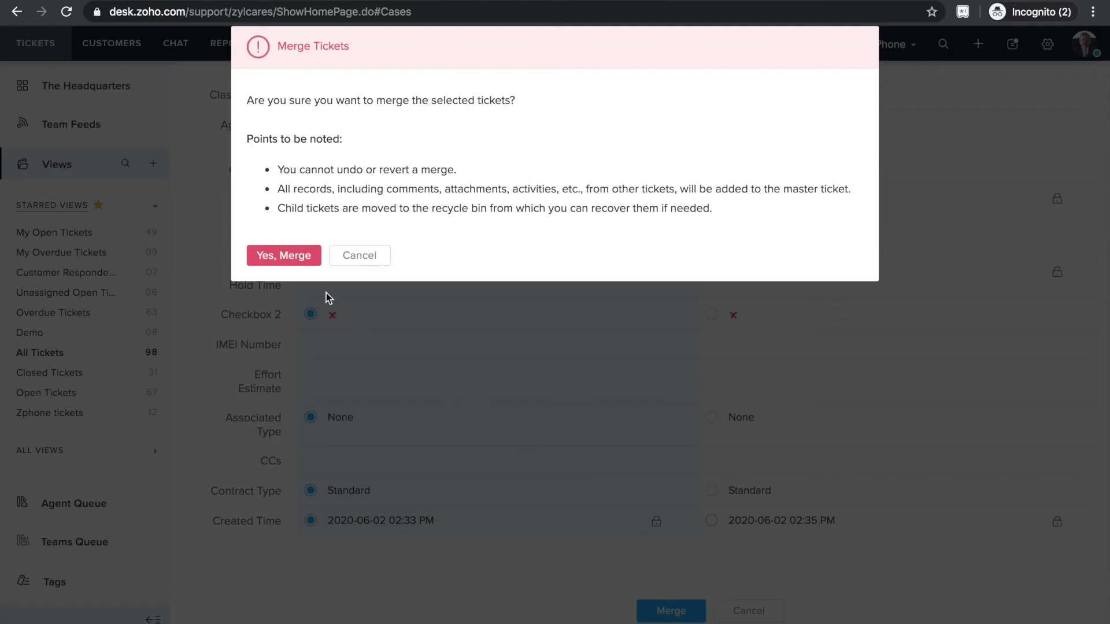
click(293, 259)
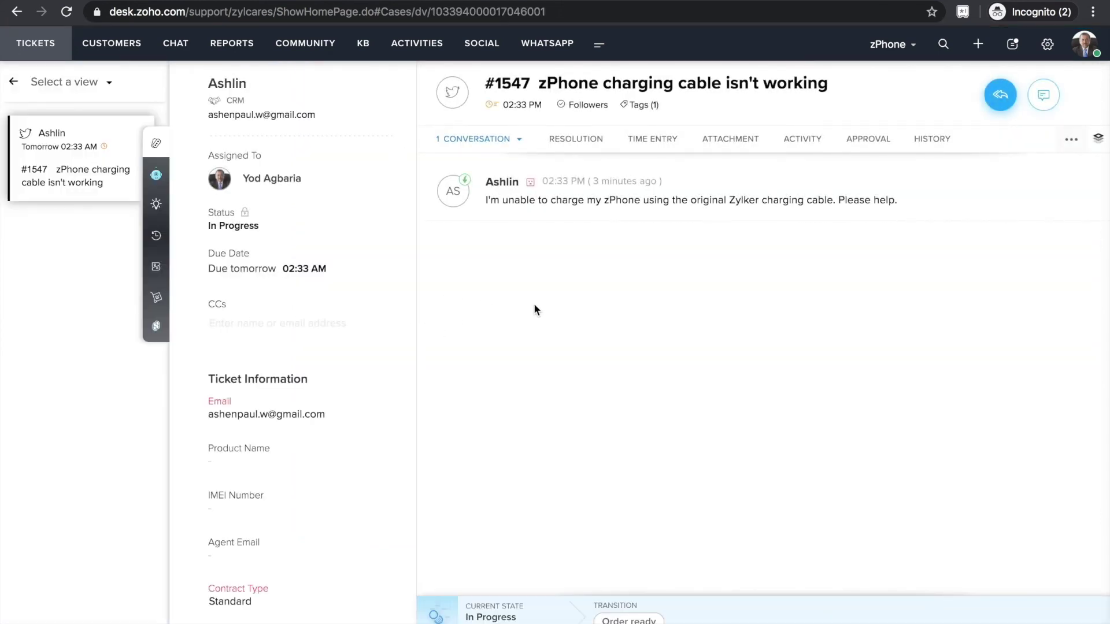
click(13, 82)
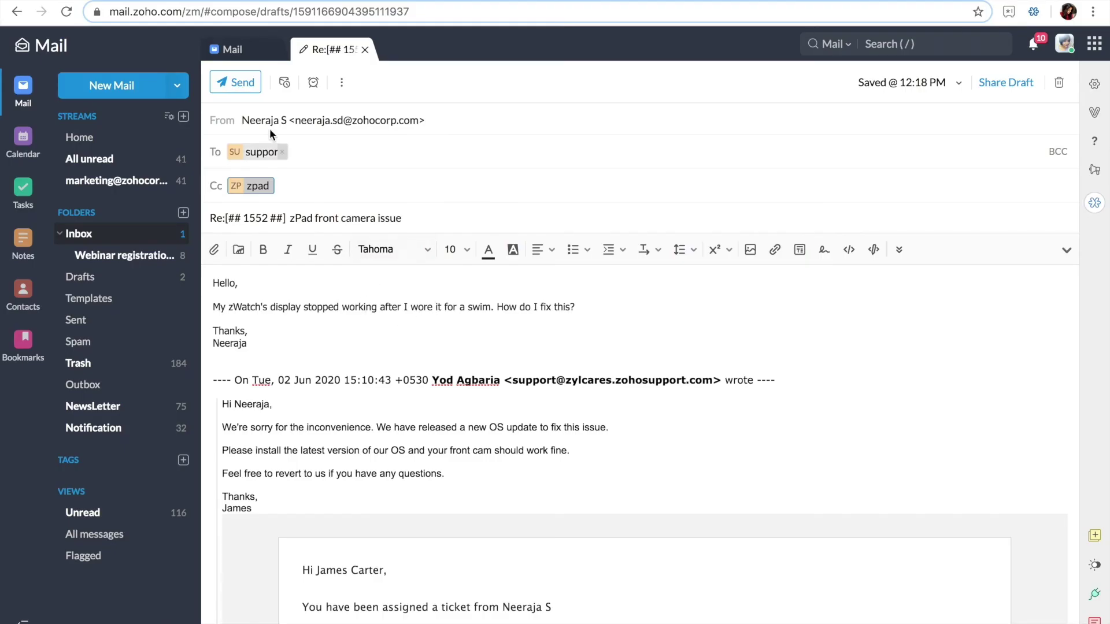
Check the support recipient's contact card, then send the zPad front camera reply.
click(282, 155)
click(287, 368)
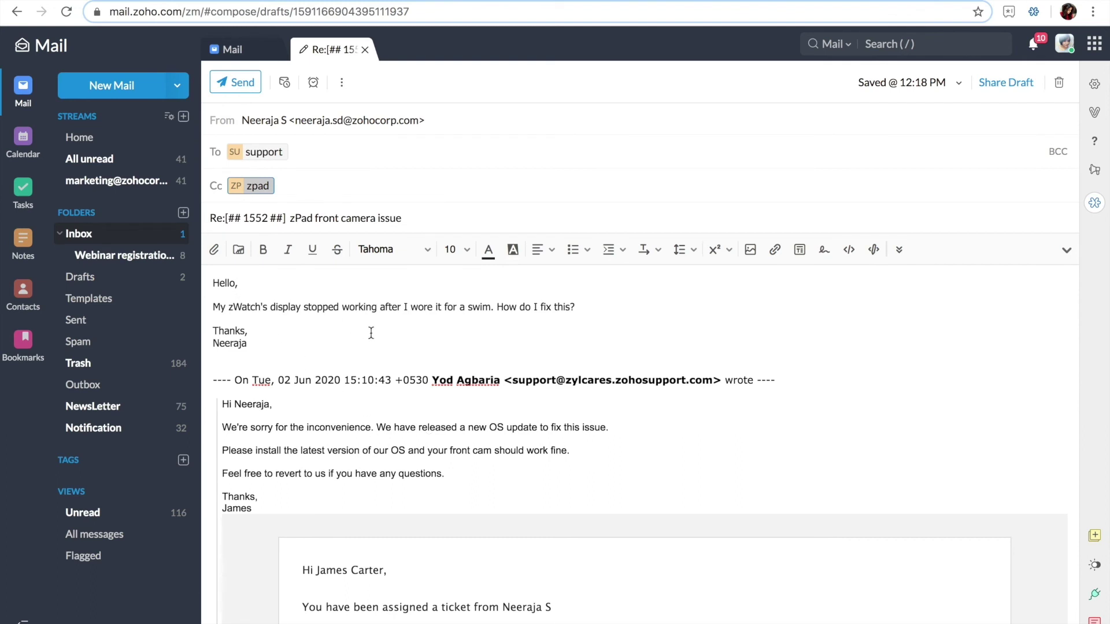
click(248, 82)
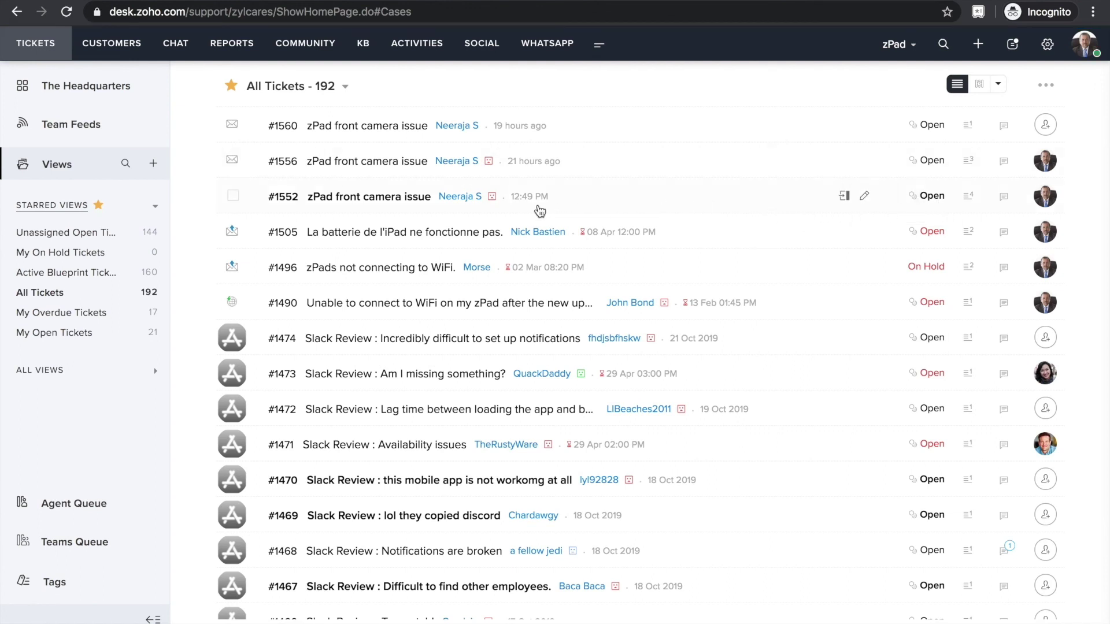
Split the customer's latest message in #1552 into new ticket #1565 and open it.
click(402, 200)
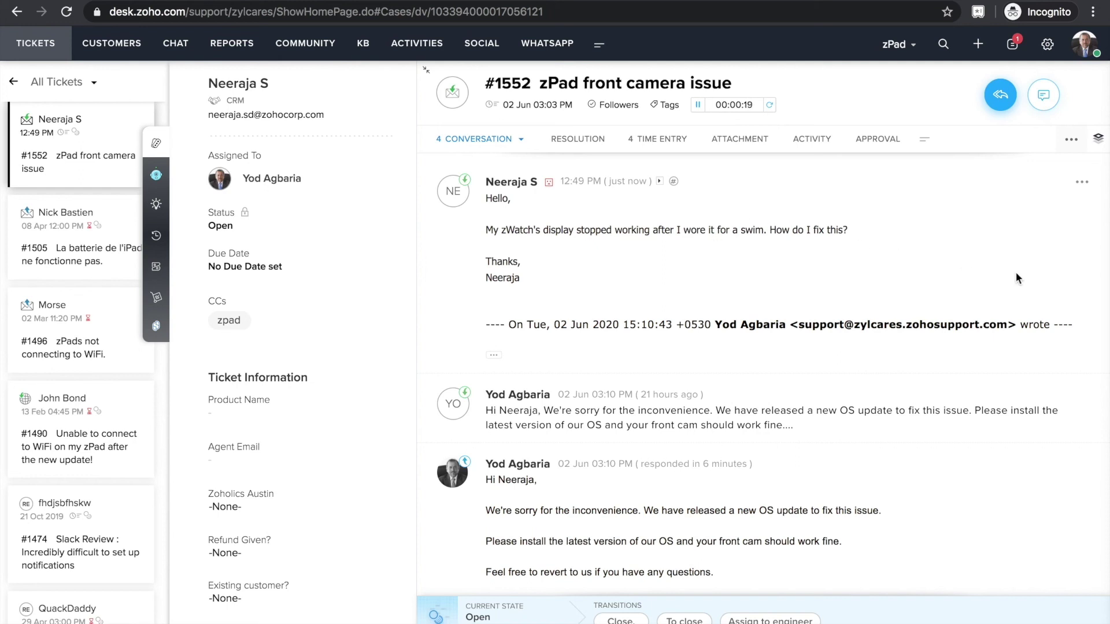
click(1082, 184)
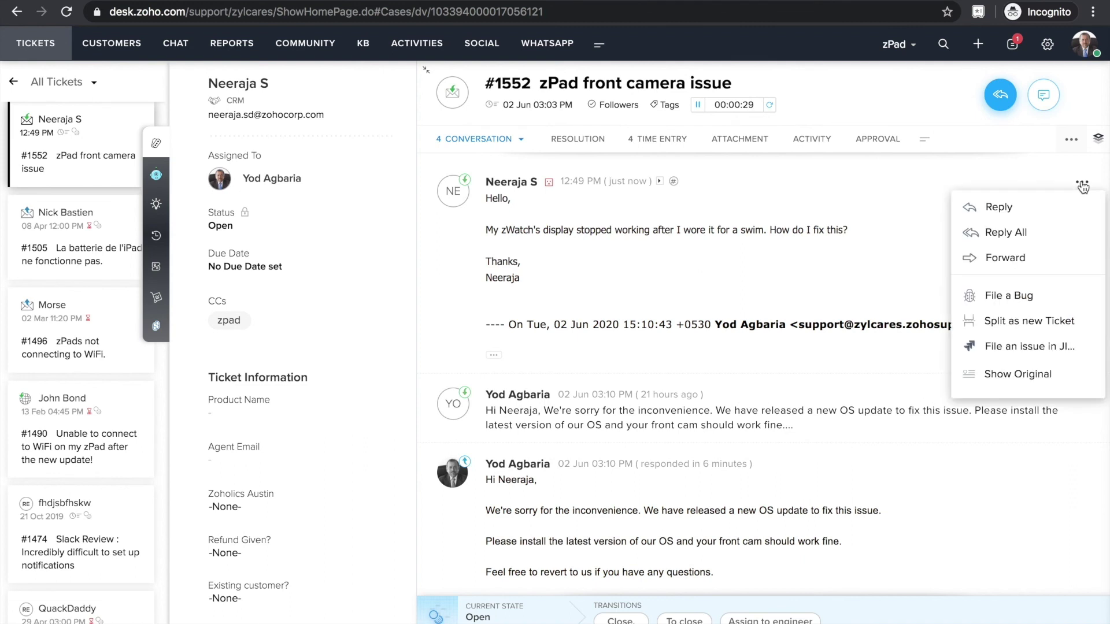
click(1013, 327)
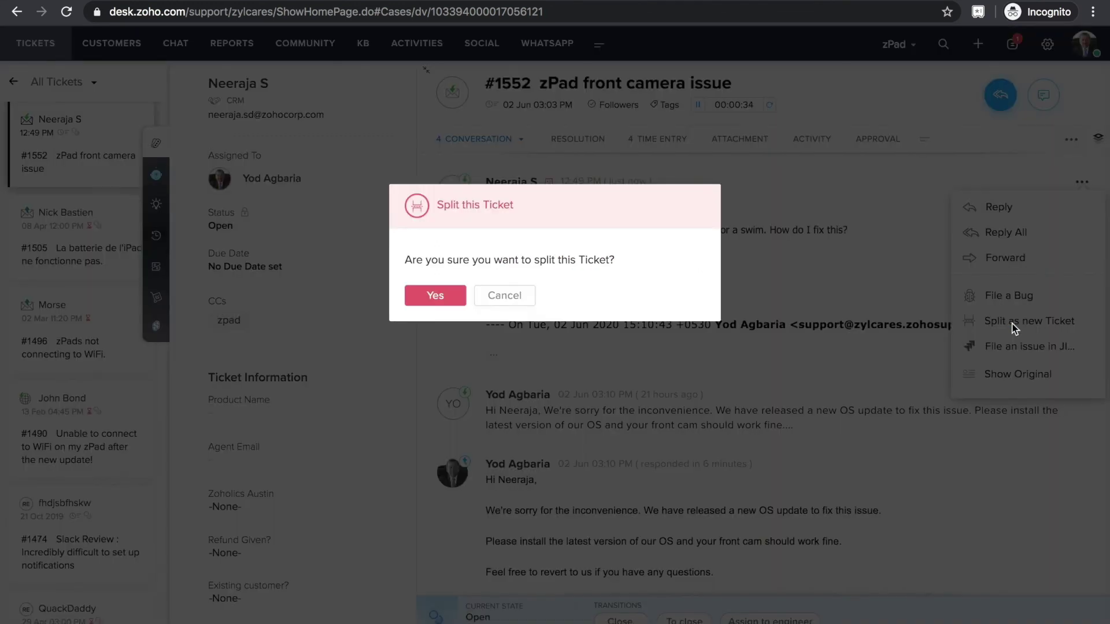
click(438, 294)
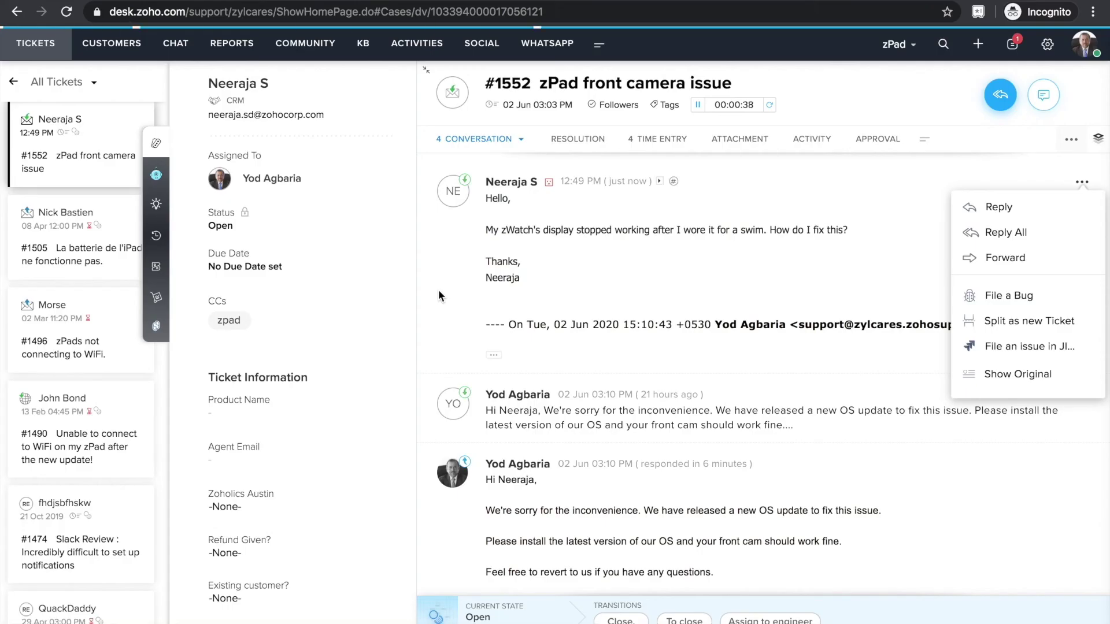
click(375, 129)
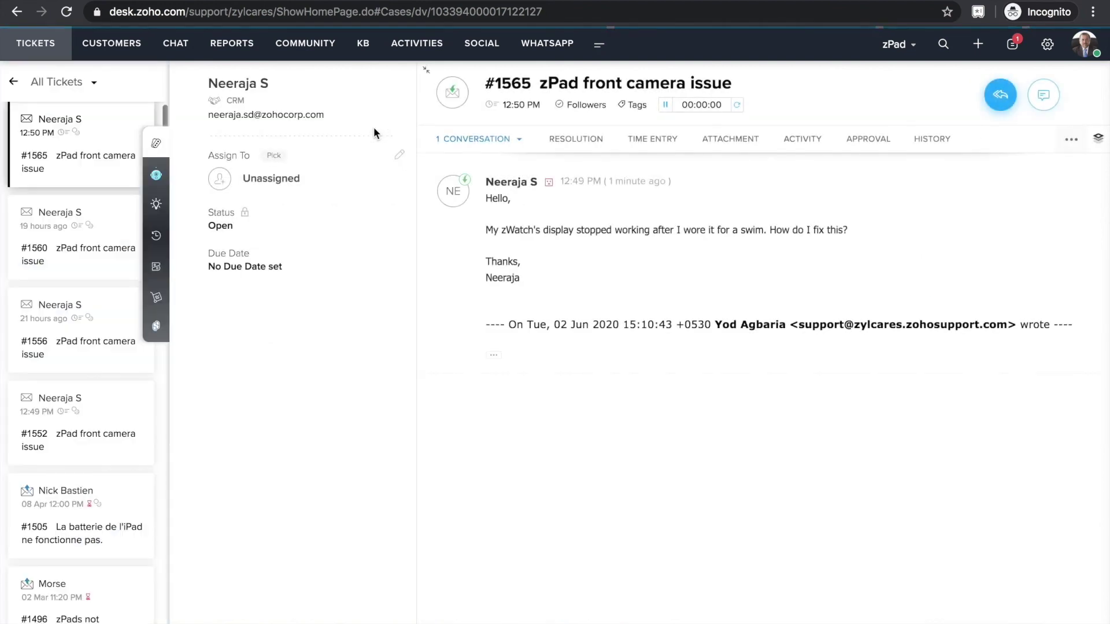
Share ticket #1565 with the zWatch department at Full Access.
click(1071, 138)
click(951, 241)
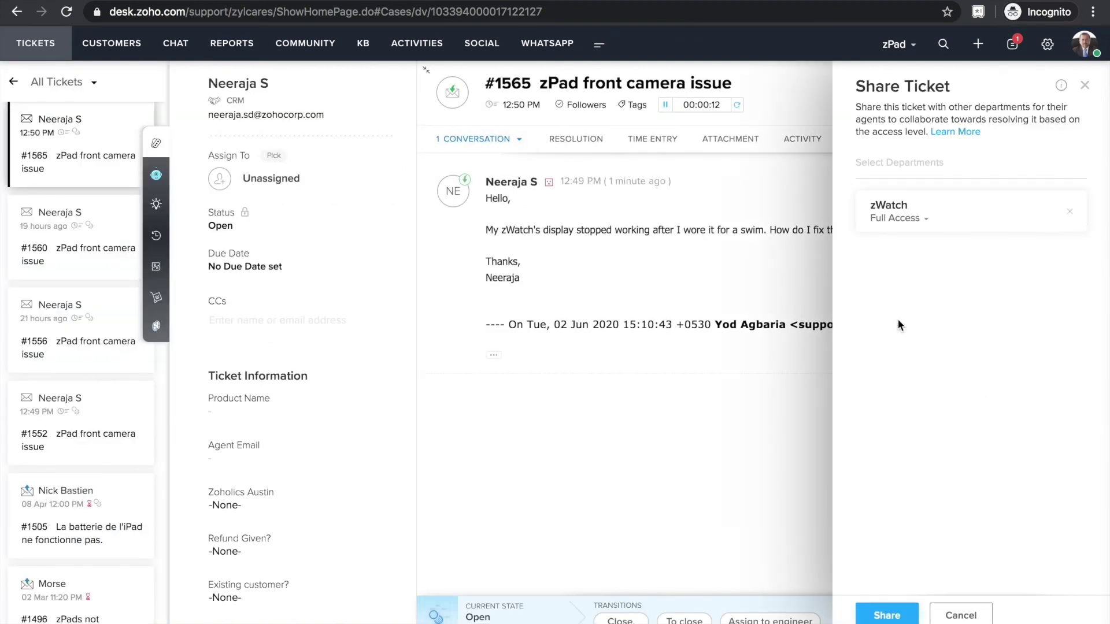
click(887, 618)
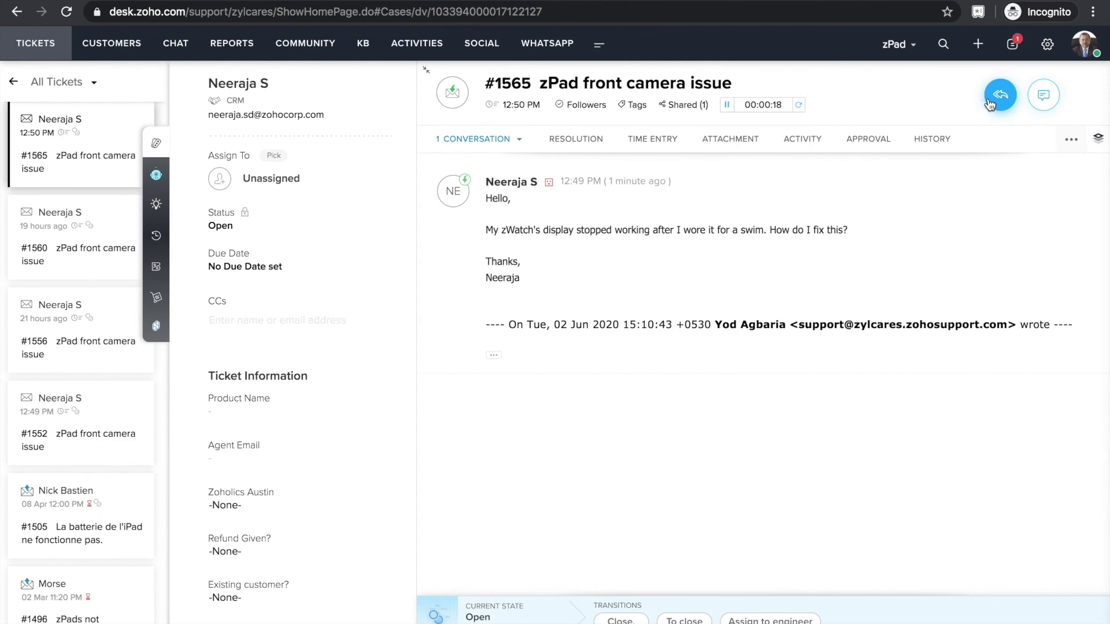
Reply all with zwatch in Cc, telling the customer the complaint is routed to zWatch Support.
click(993, 109)
text(zwat)
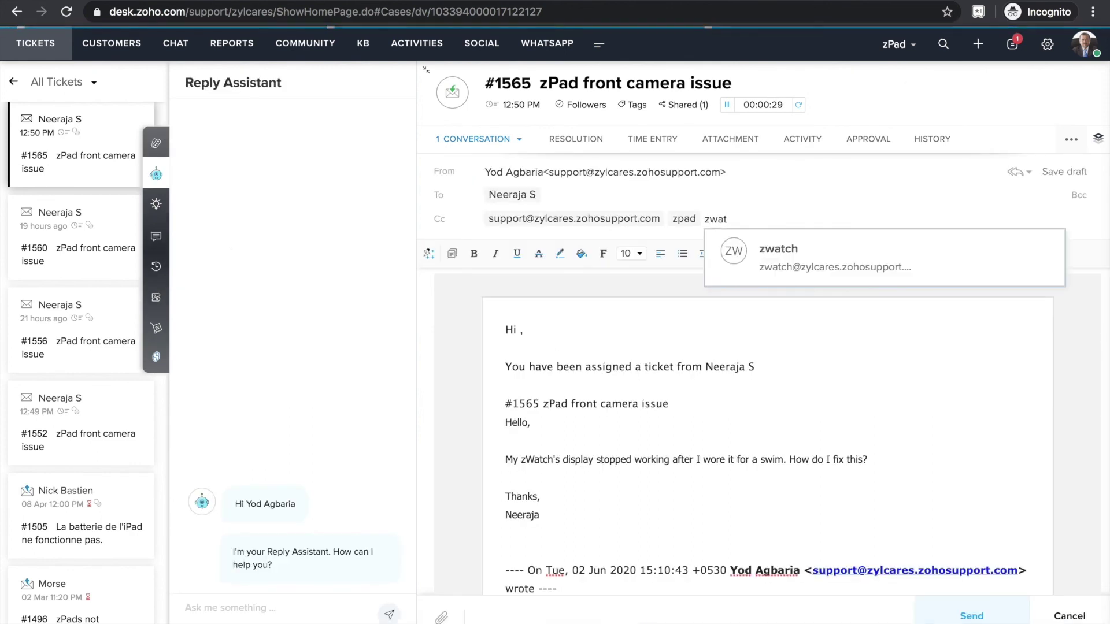
click(780, 249)
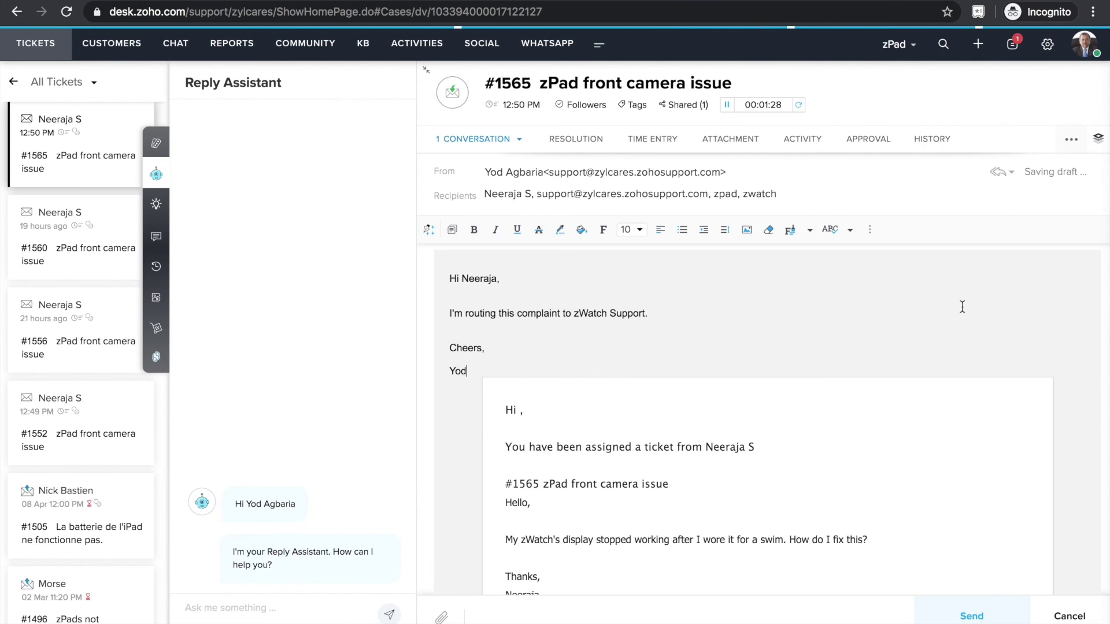
click(965, 617)
Switch to the zWatch department and open shared ticket #1565 about the zPad front camera issue.
click(894, 44)
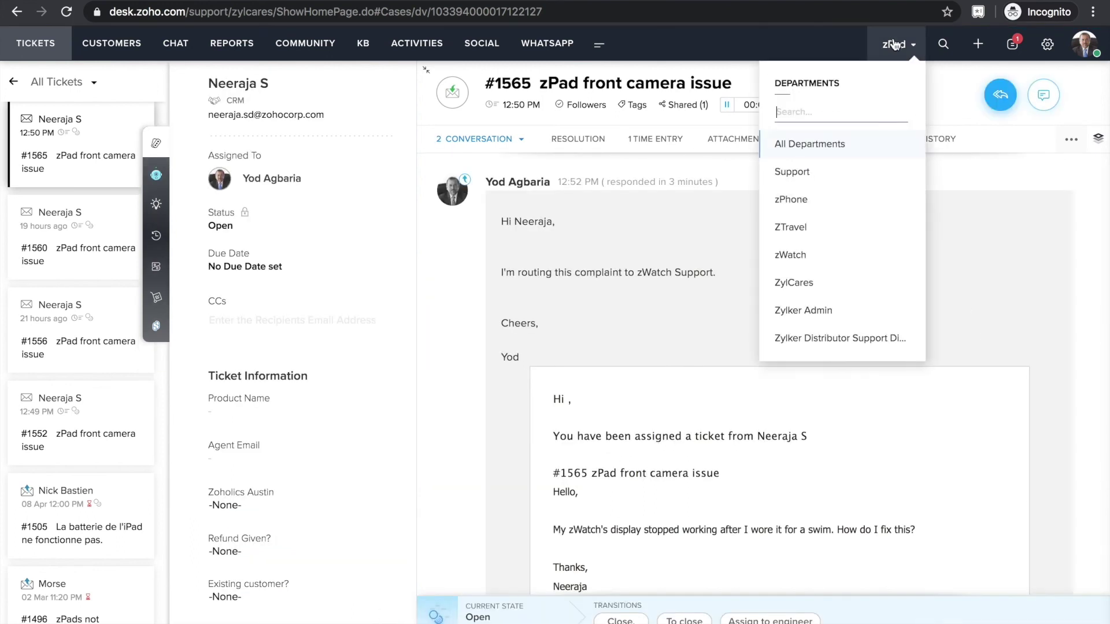
click(794, 255)
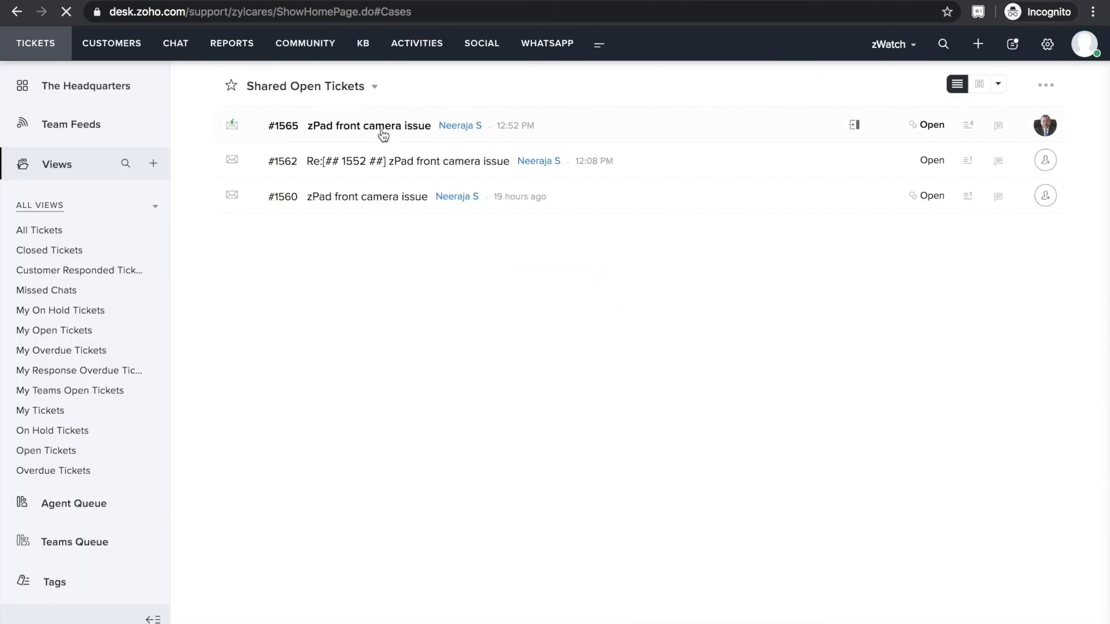
click(383, 134)
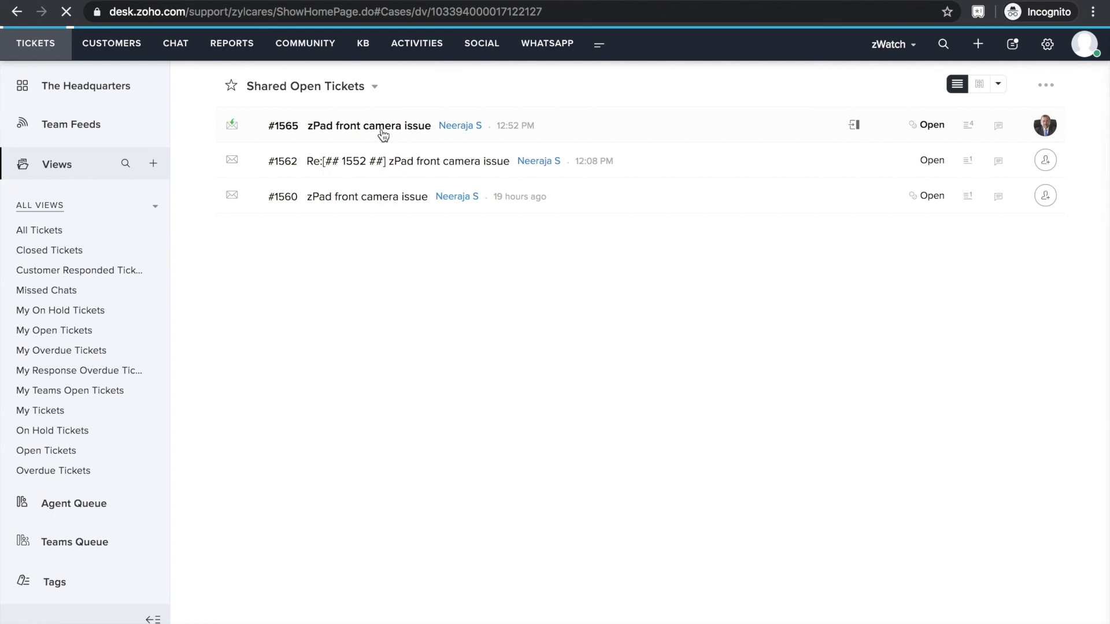